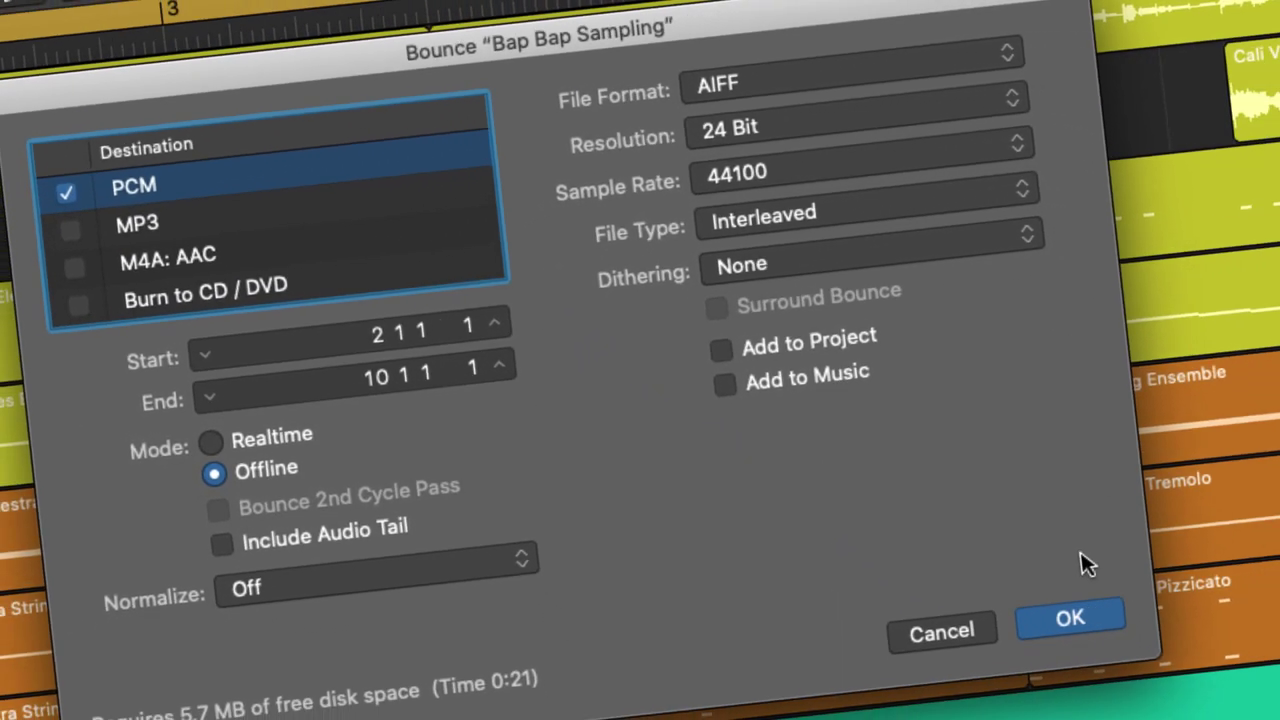
Save the bars 2–10 bounce as Bap Bap Sampling.aif and drag it onto a new Quick Sampler track
left_click(1068, 618)
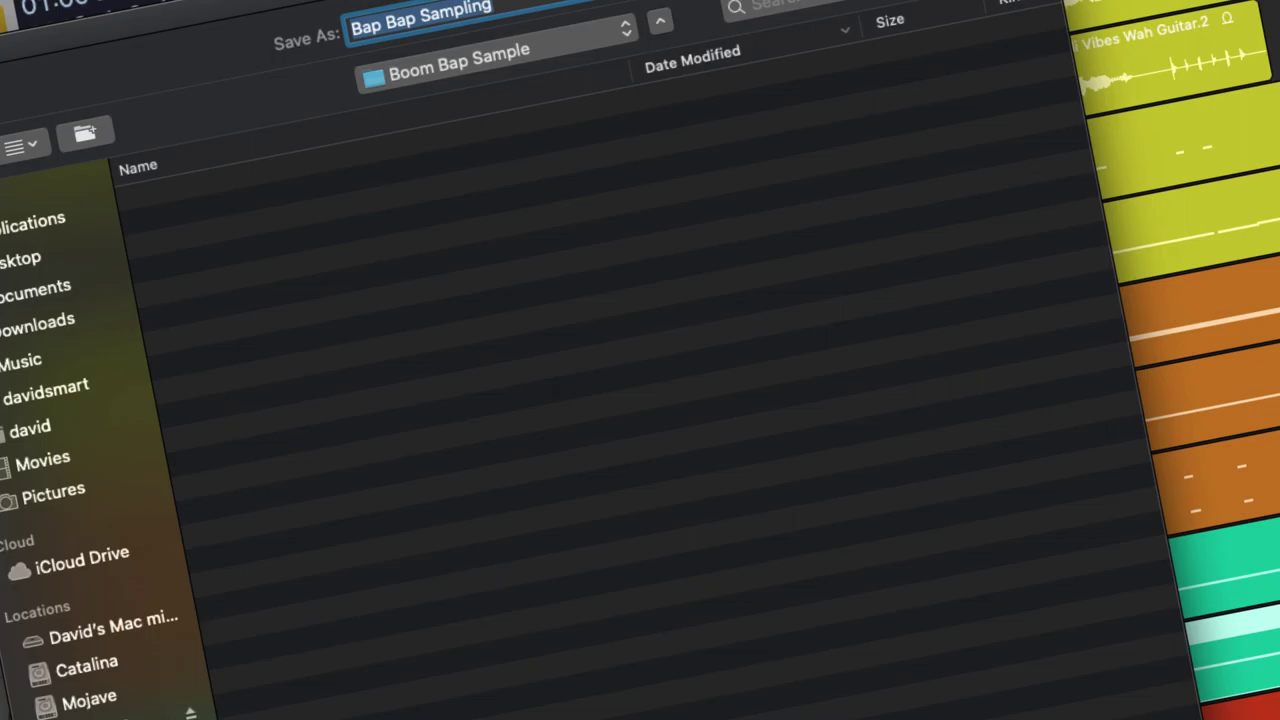
key("Return")
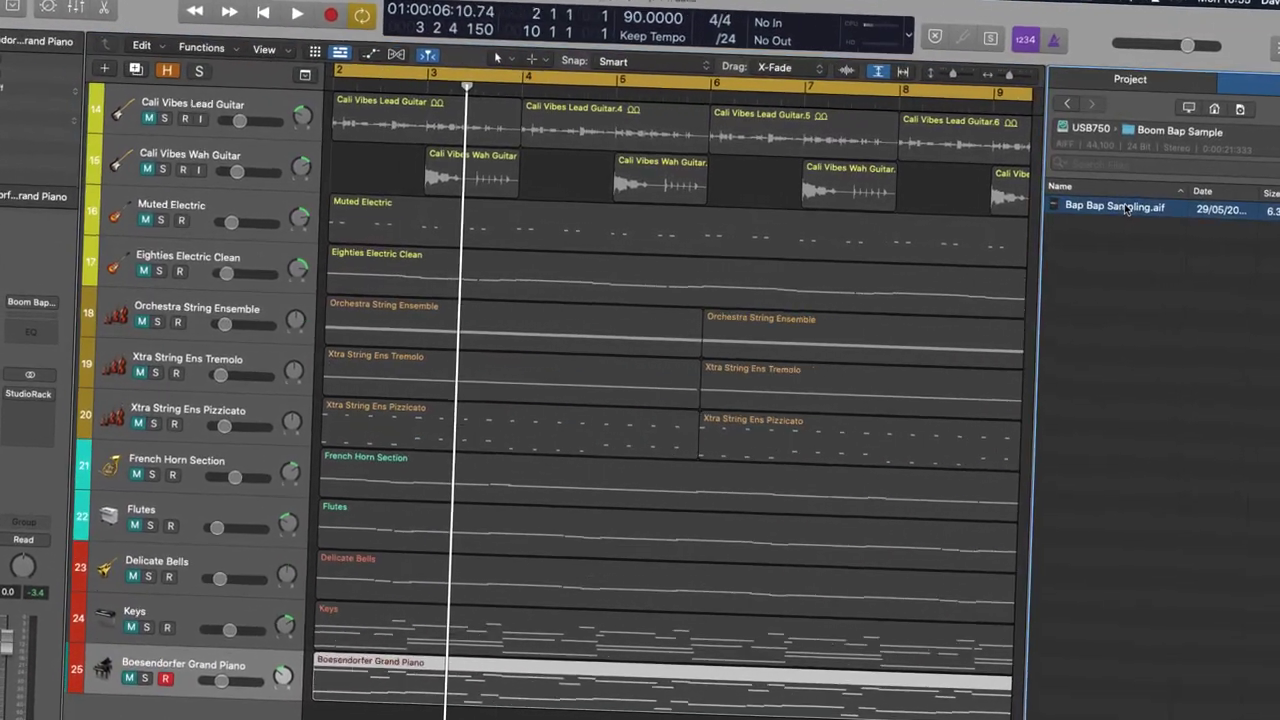
left_click_drag(1127, 207, 190, 650)
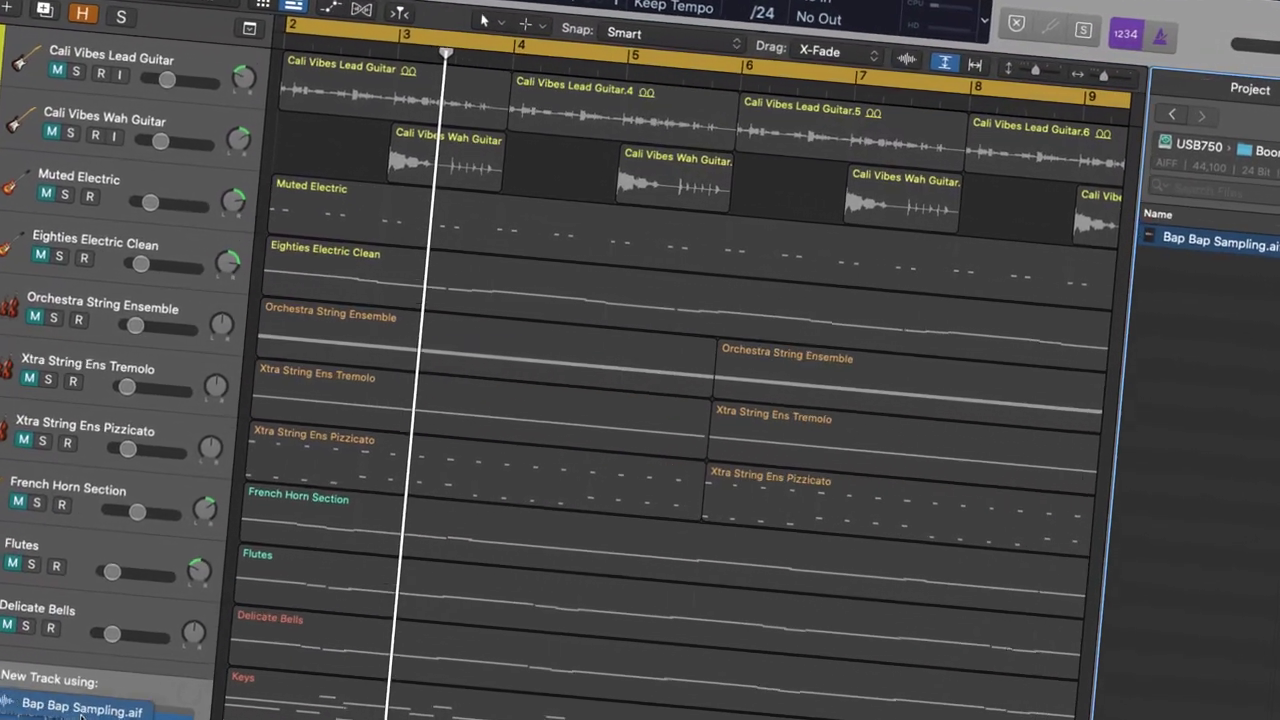
left_click_drag(80, 714, 80, 714)
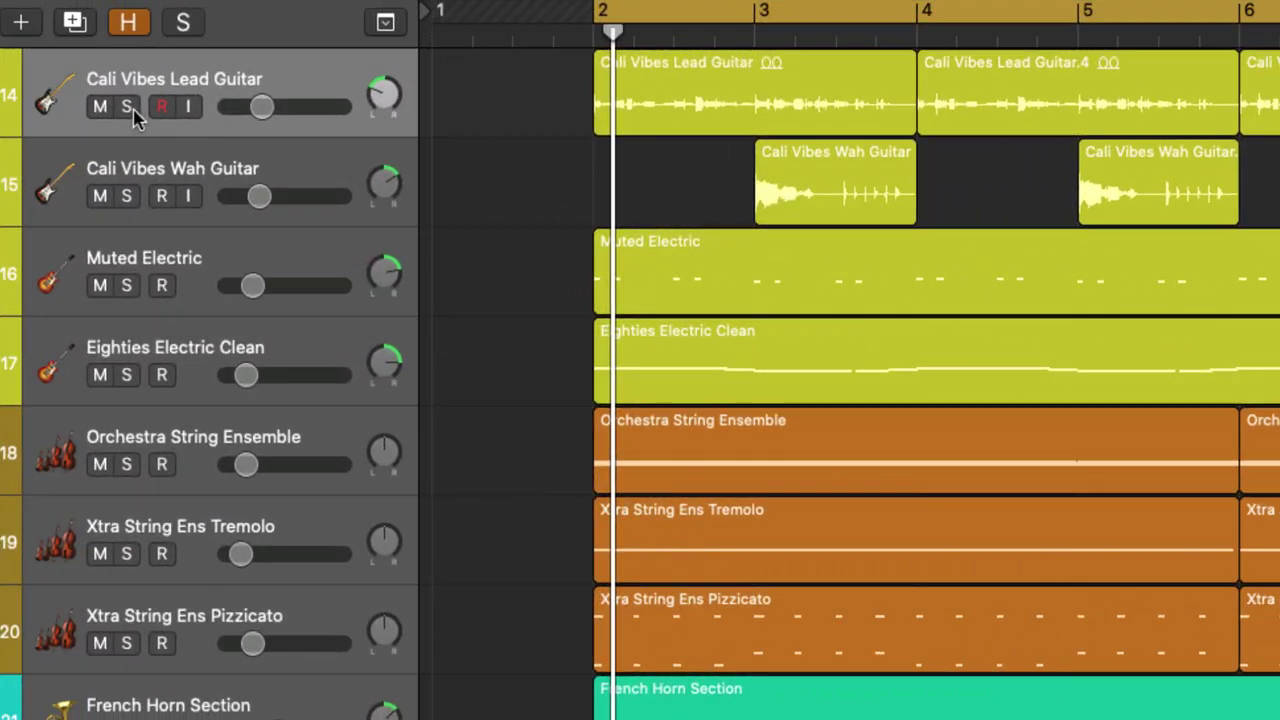
Solo the Cali Vibes Lead, Cali Vibes Wah, Muted Electric and Eighties Electric Clean guitar tracks
left_click(128, 108)
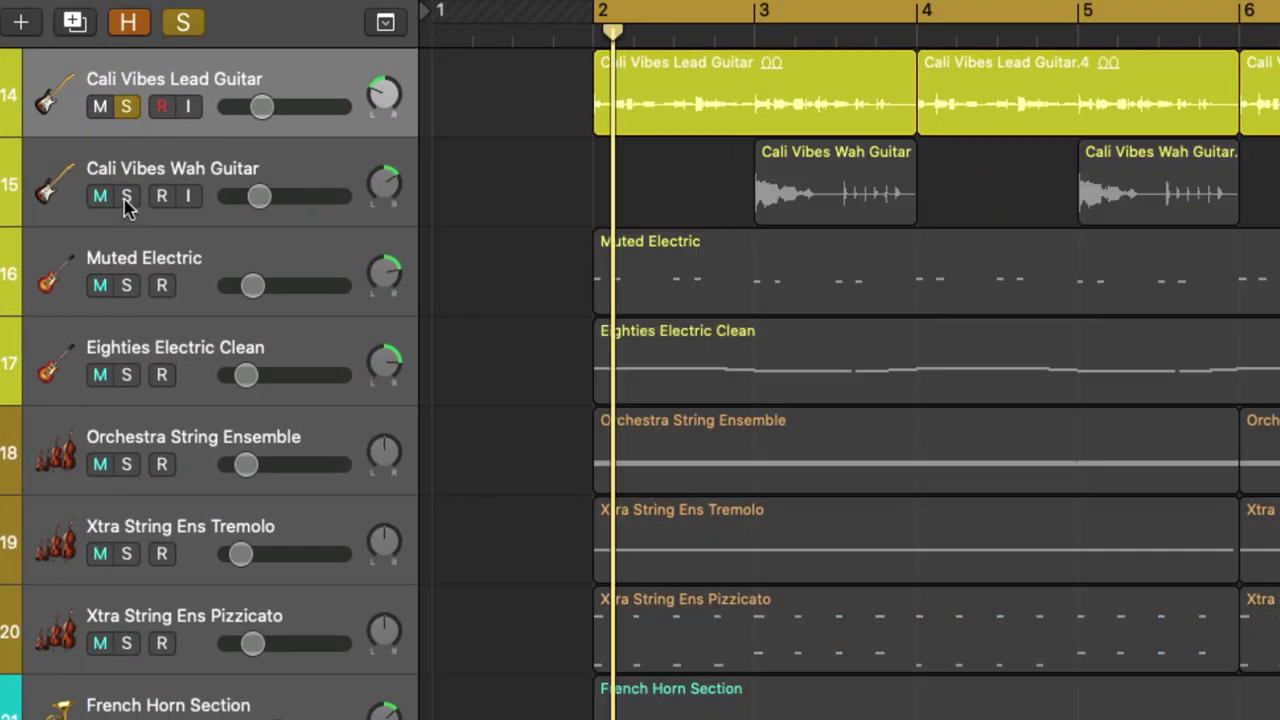
left_click(127, 198)
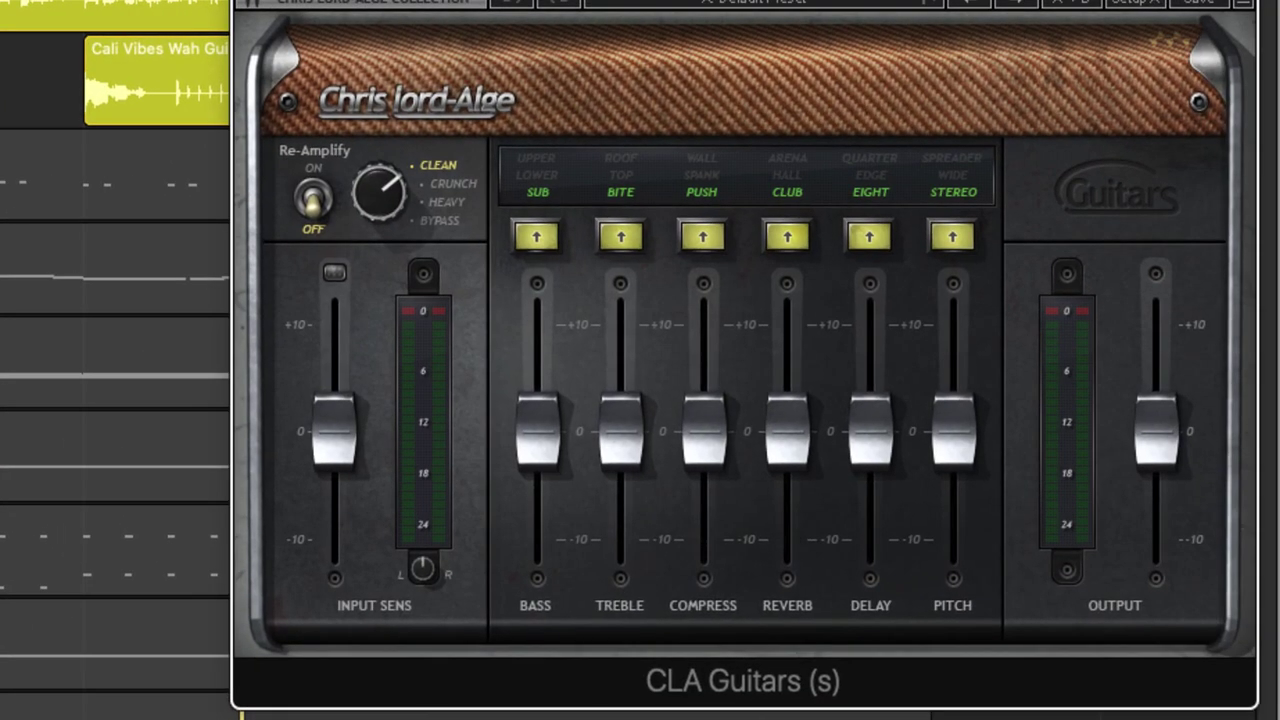
left_click(115, 175)
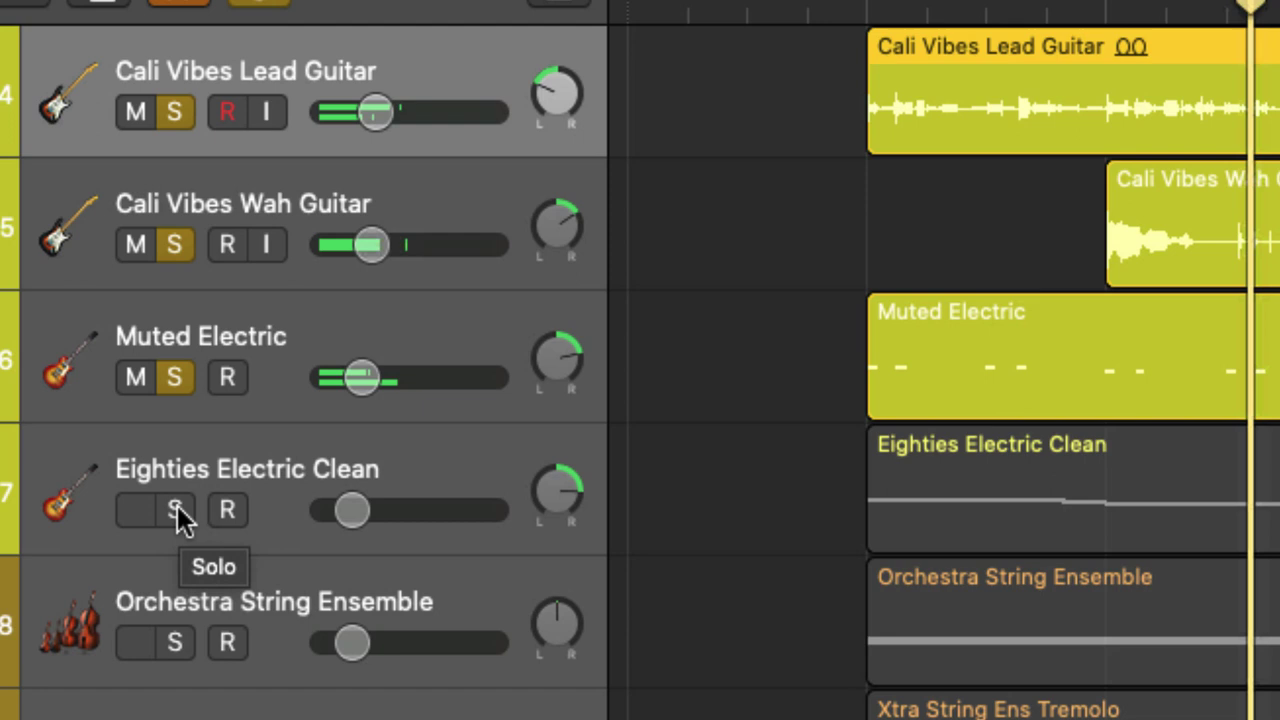
left_click(176, 510)
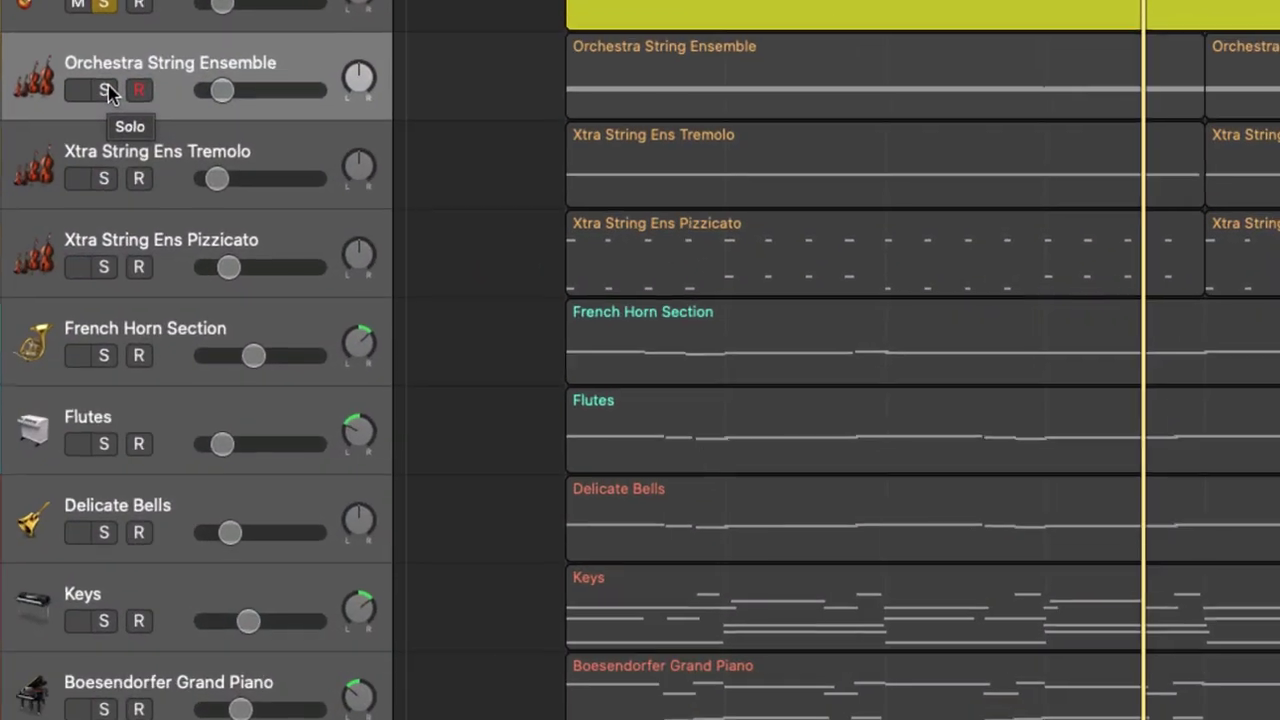
Add Orchestra String Ensemble, Xtra String Ens Tremolo and Xtra String Ens Pizzicato to the solo
left_click(130, 299)
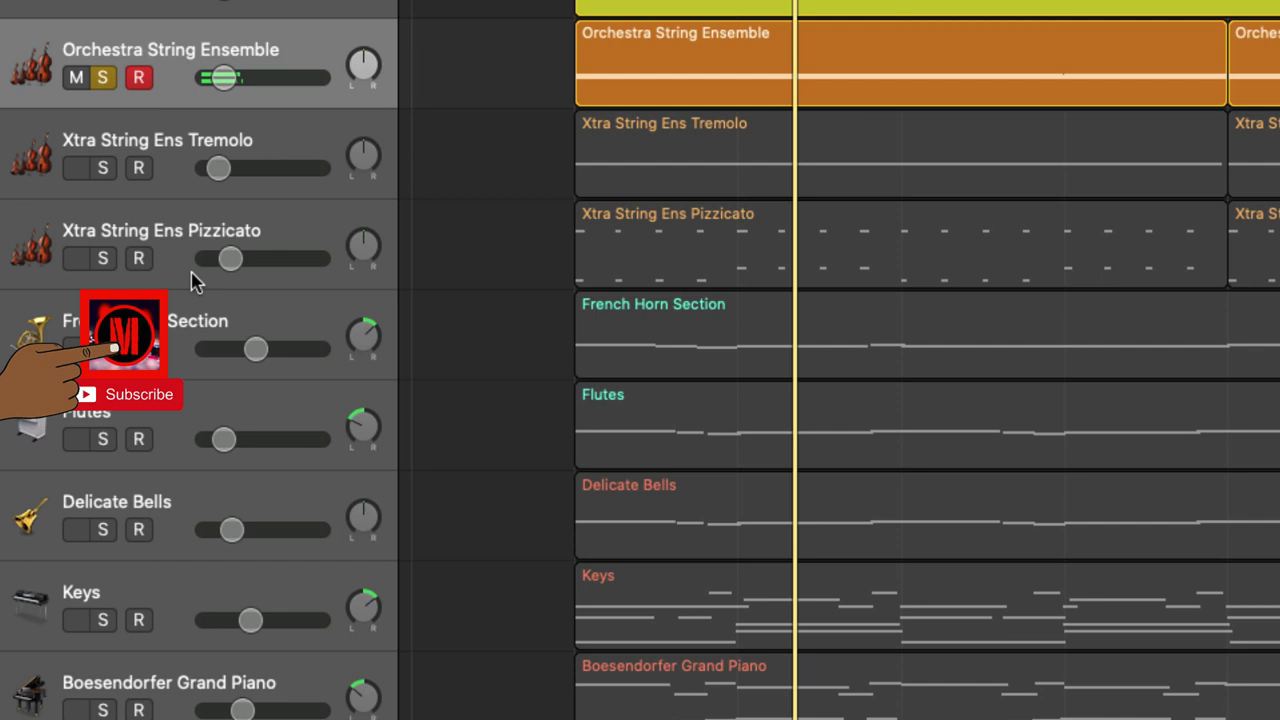
left_click(102, 168)
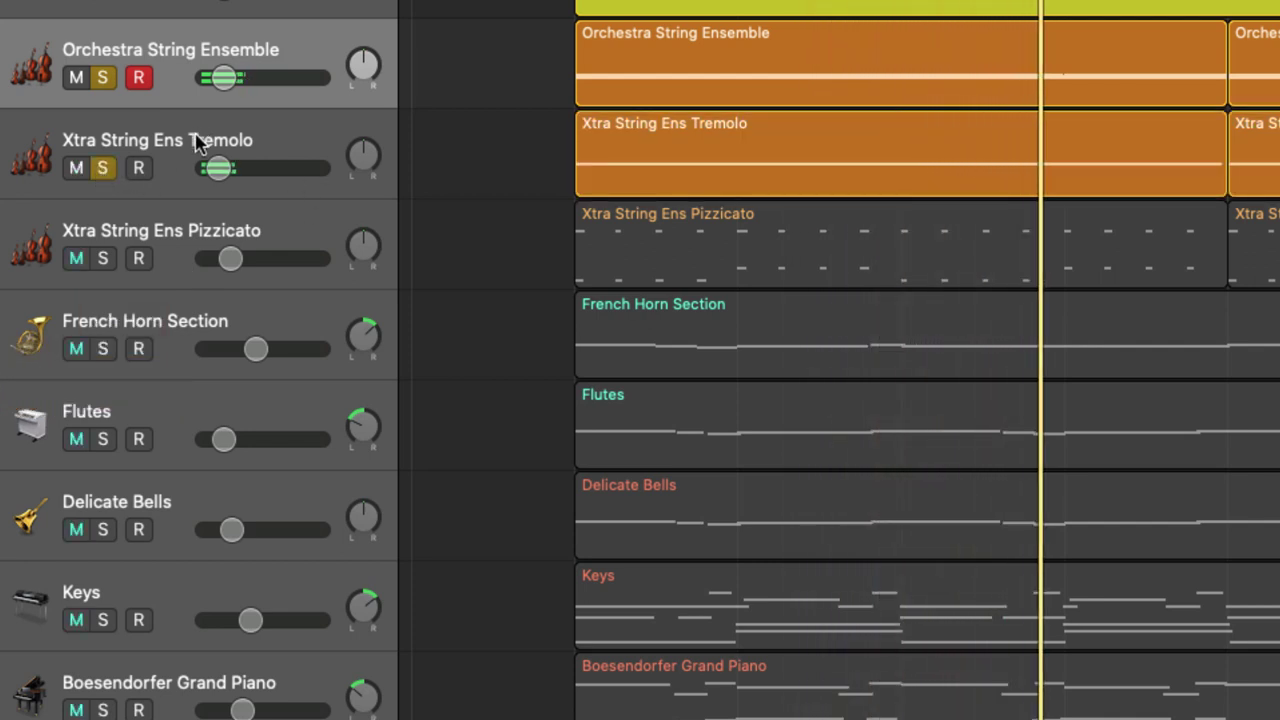
left_click(104, 260)
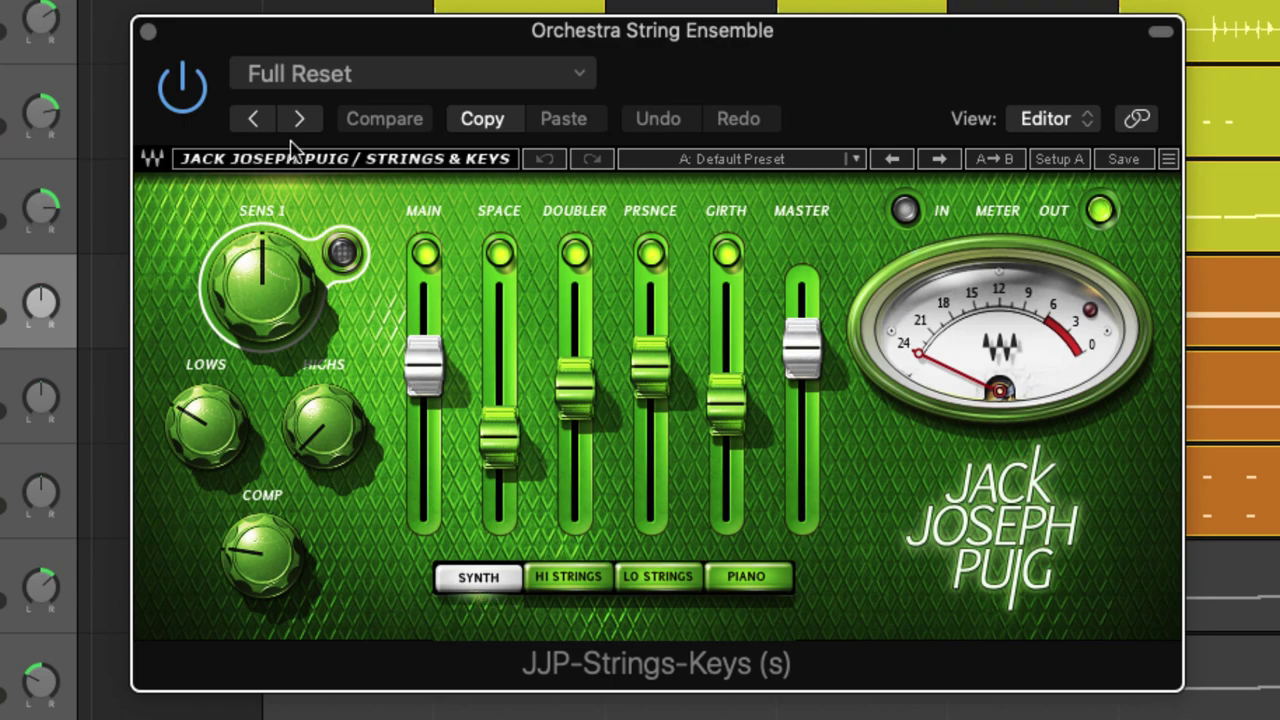
Close the JJP Strings & Keys window and solo the French Horn Section, Flutes and Delicate Bells tracks
left_click(149, 32)
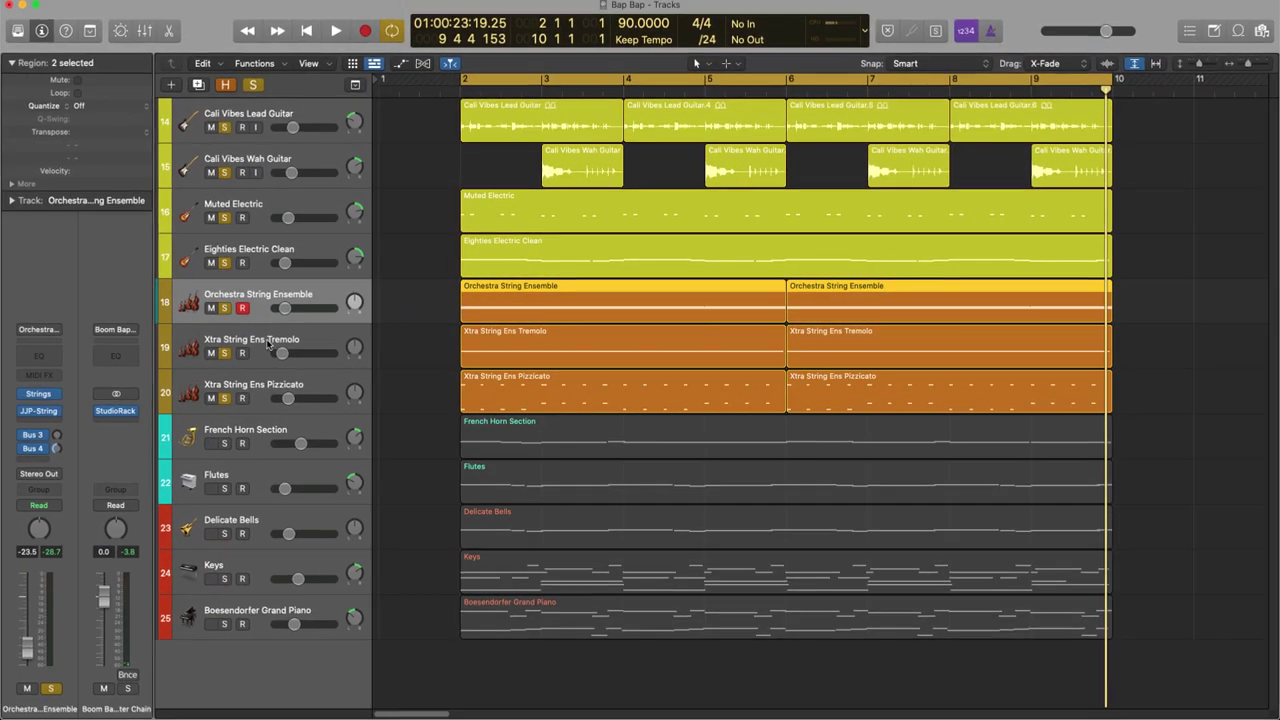
key("Down")
key("Up")
key("Up")
key("Up")
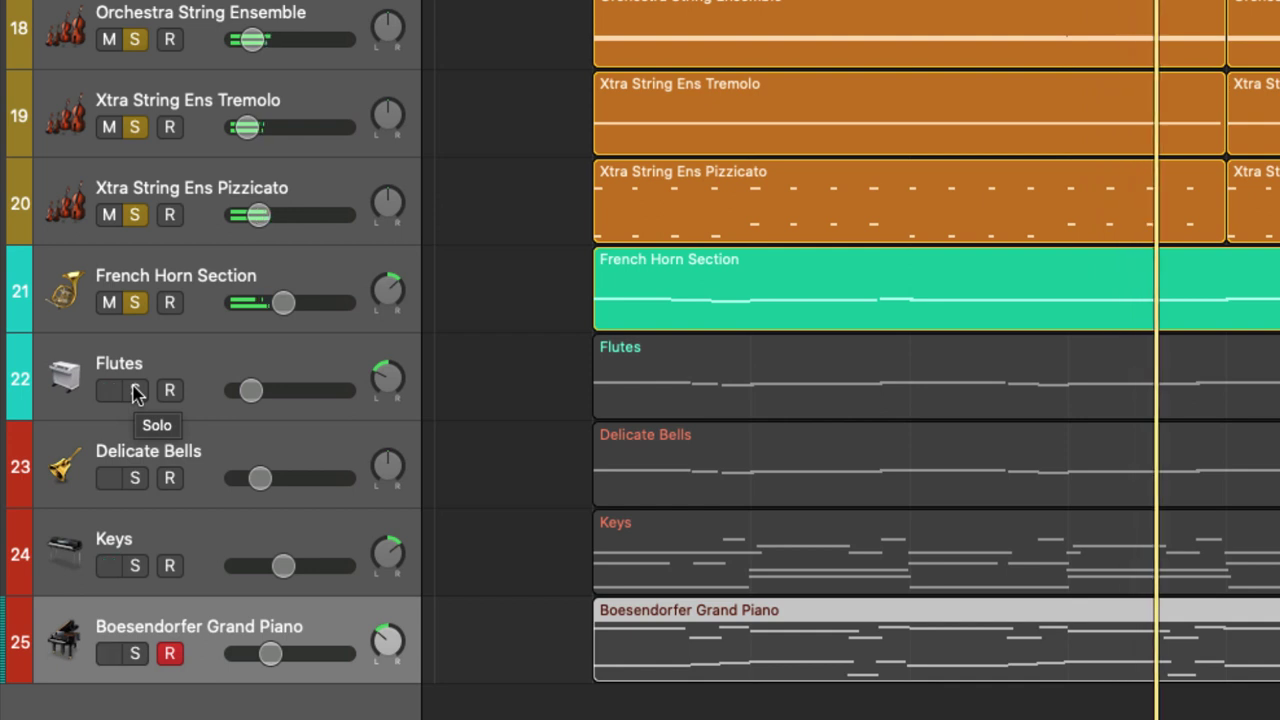
left_click(137, 392)
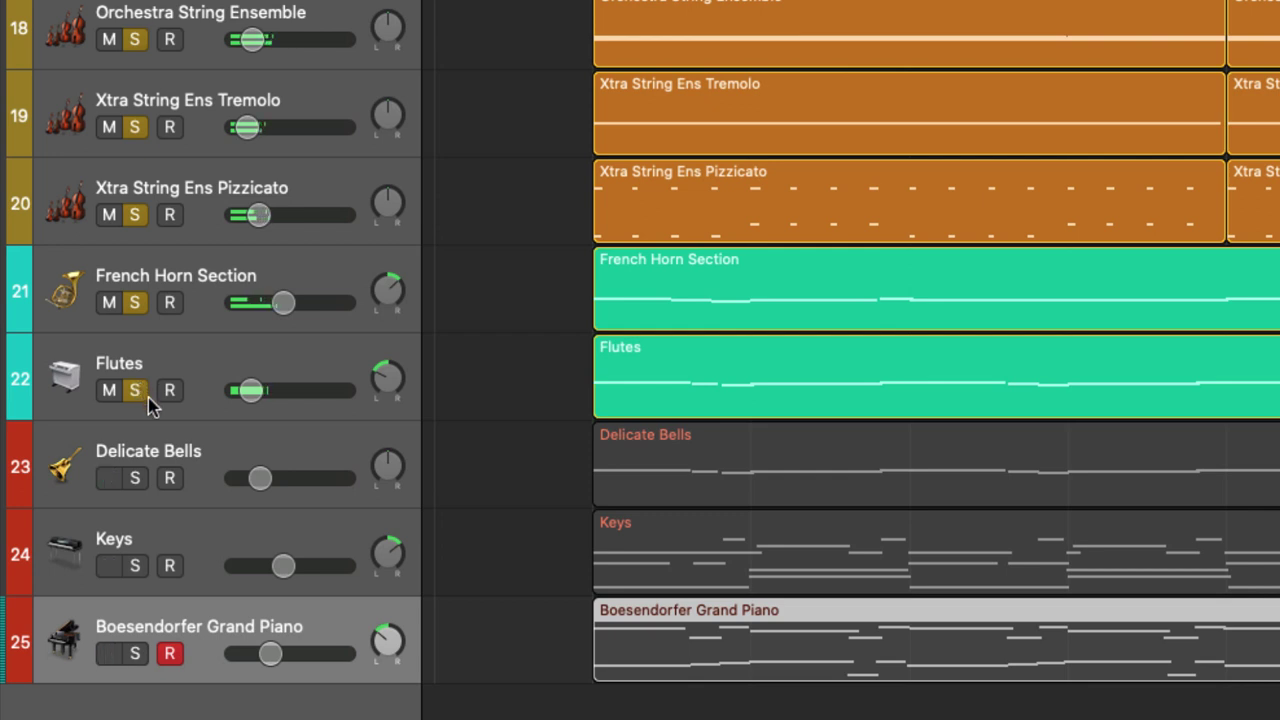
left_click(136, 480)
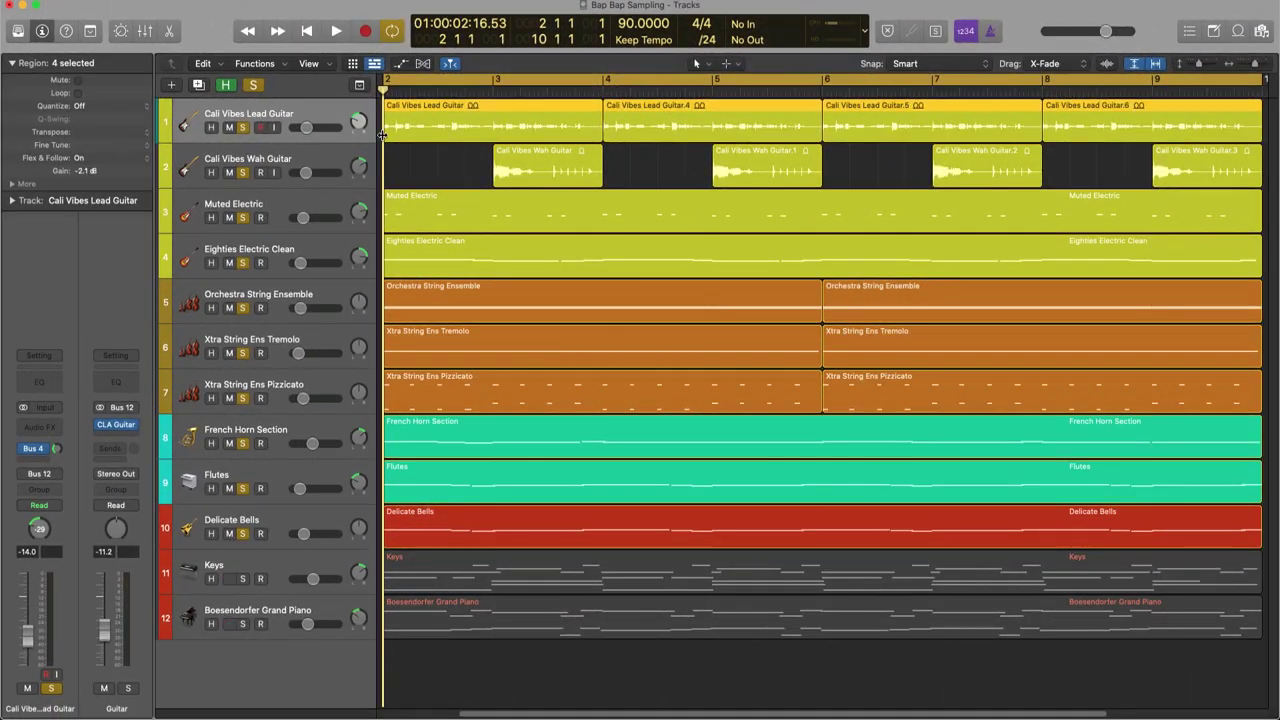
Stop playback of the soloed guitars, strings, horn, flutes and bells
key("ctrl+alt+super+m")
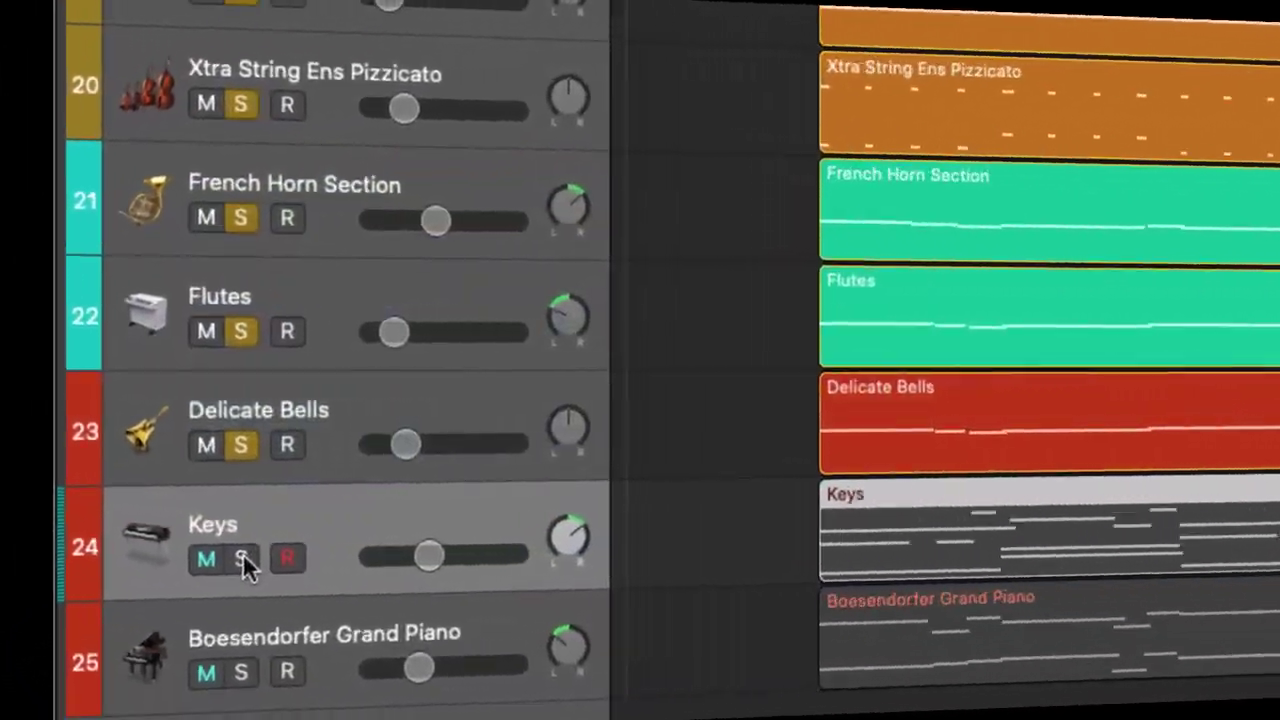
Add the Keys track to the solo
left_click(175, 549)
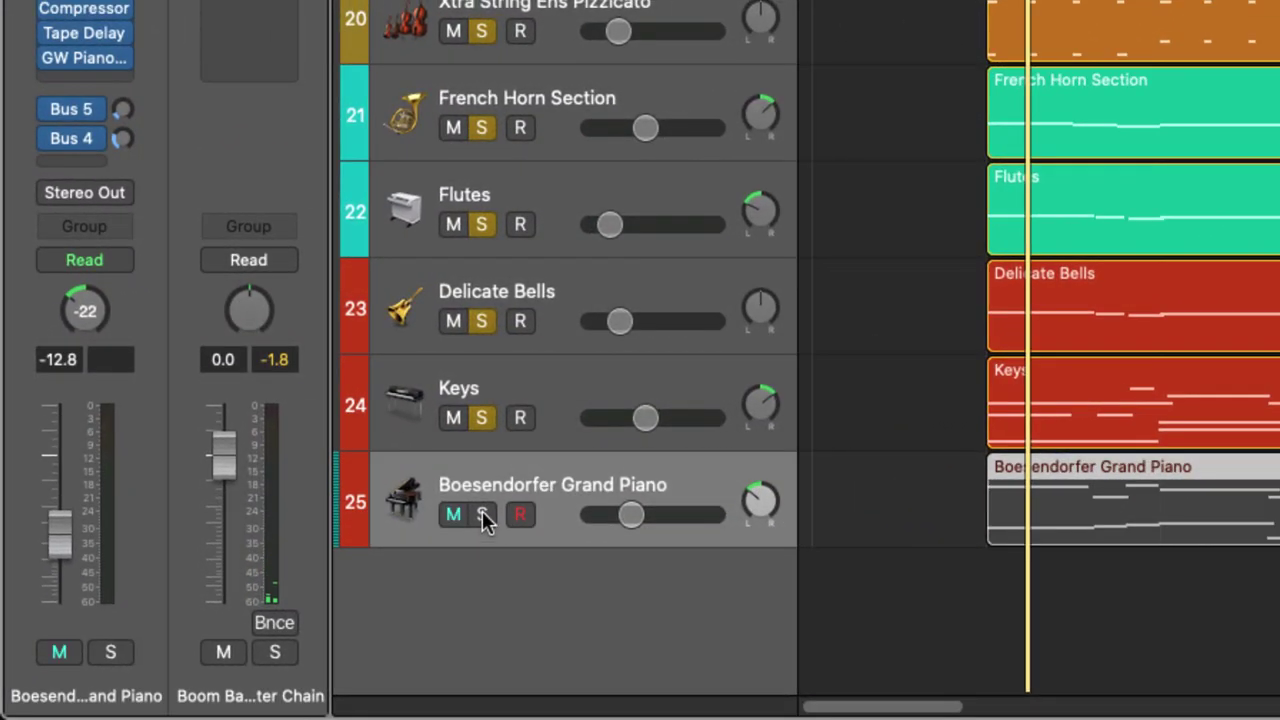
Solo Boesendorfer Grand Piano and shift its GW PianoCentric window aside to reveal Maserati HMX
left_click(482, 514)
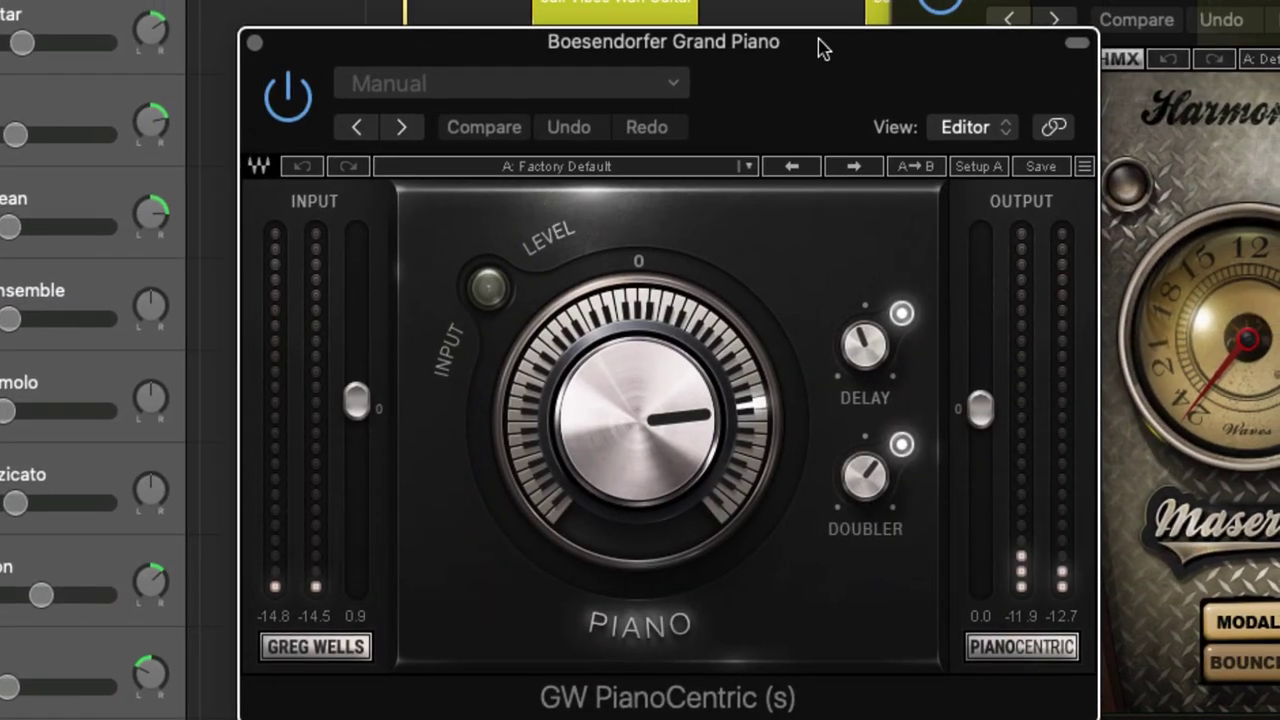
left_click_drag(823, 49, 611, 0)
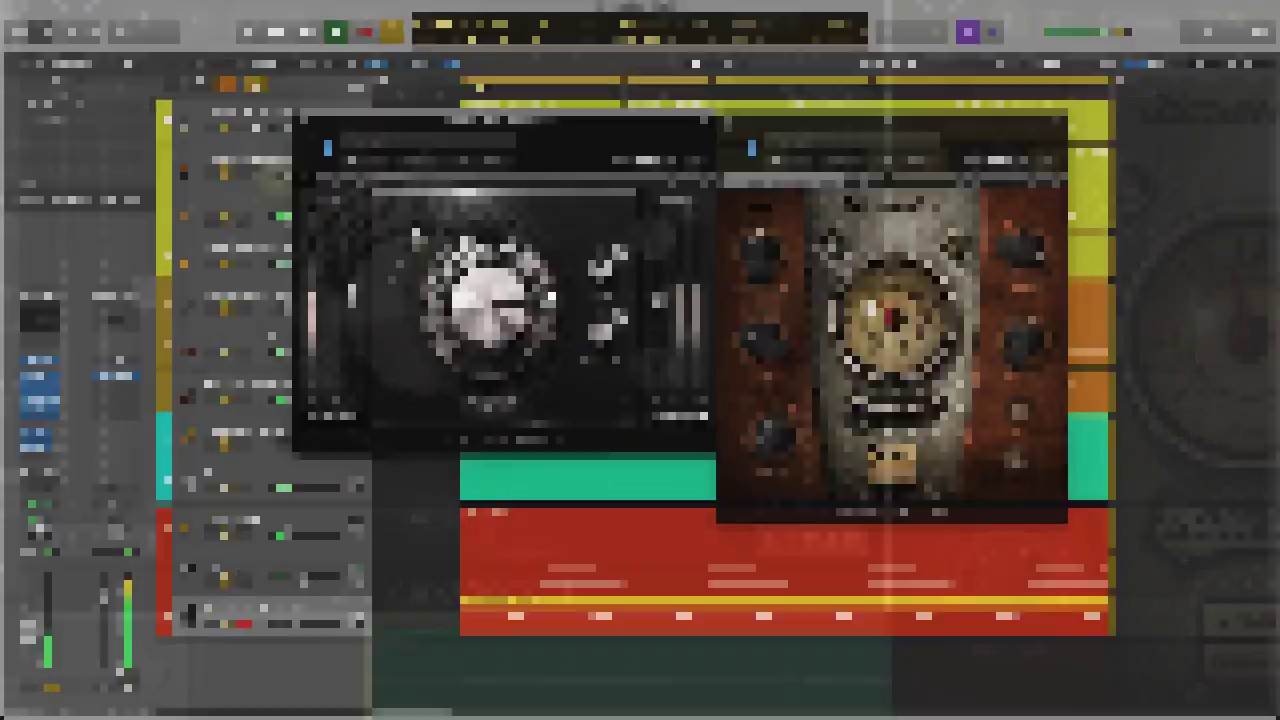
Close the Maserati HMX and GW PianoCentric plug-in windows
left_click(727, 121)
left_click_drag(607, 122, 812, 122)
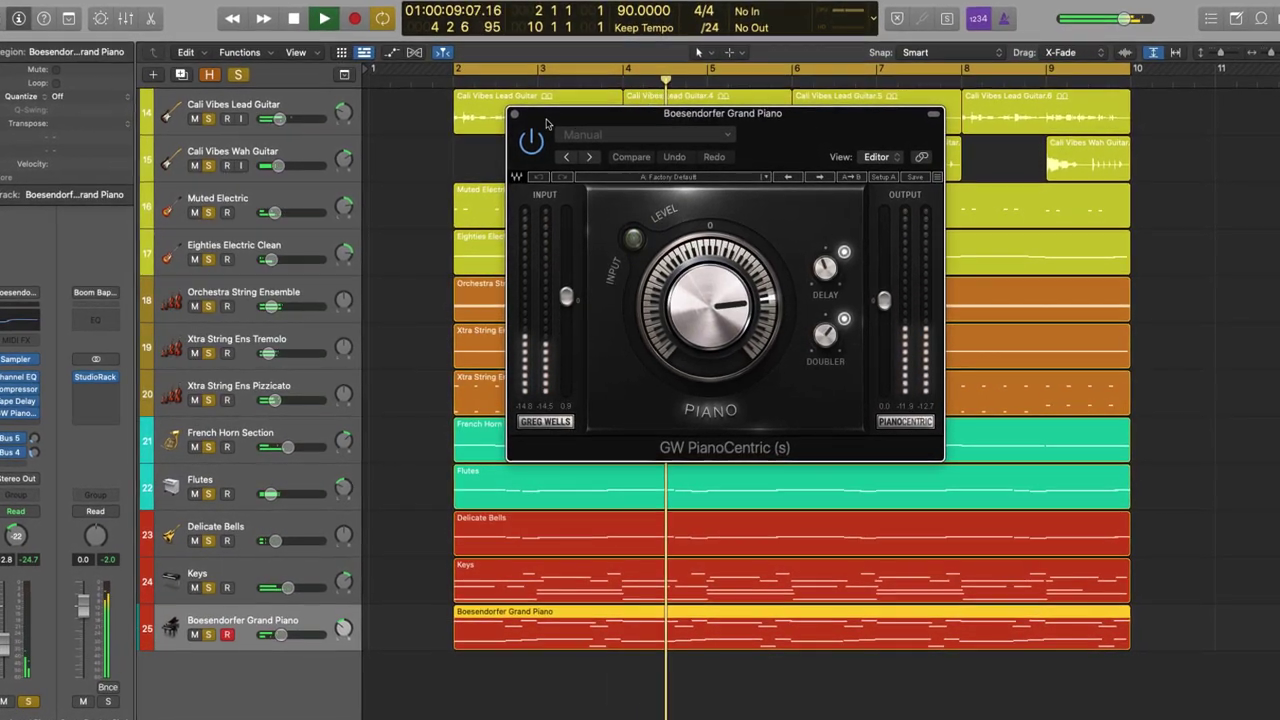
left_click(514, 114)
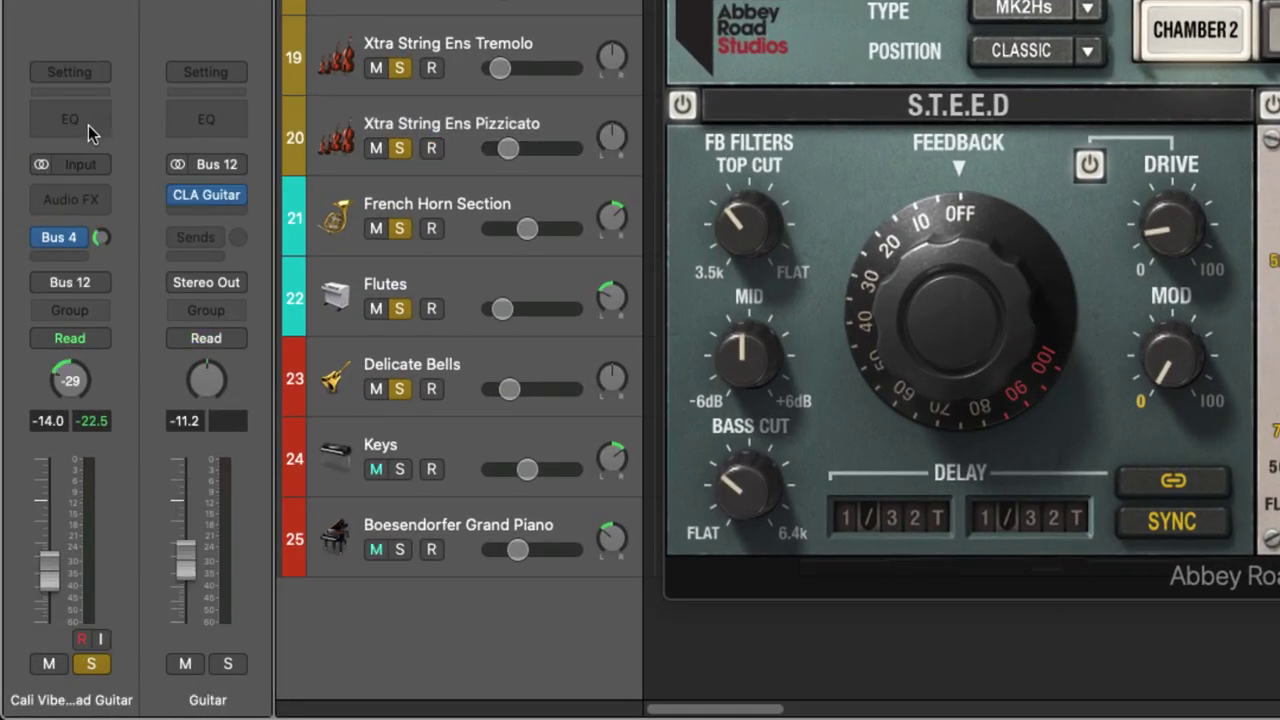
Check the empty insert slot's effect list, then mute the Keys and Boesendorfer Grand Piano tracks
left_click(99, 200)
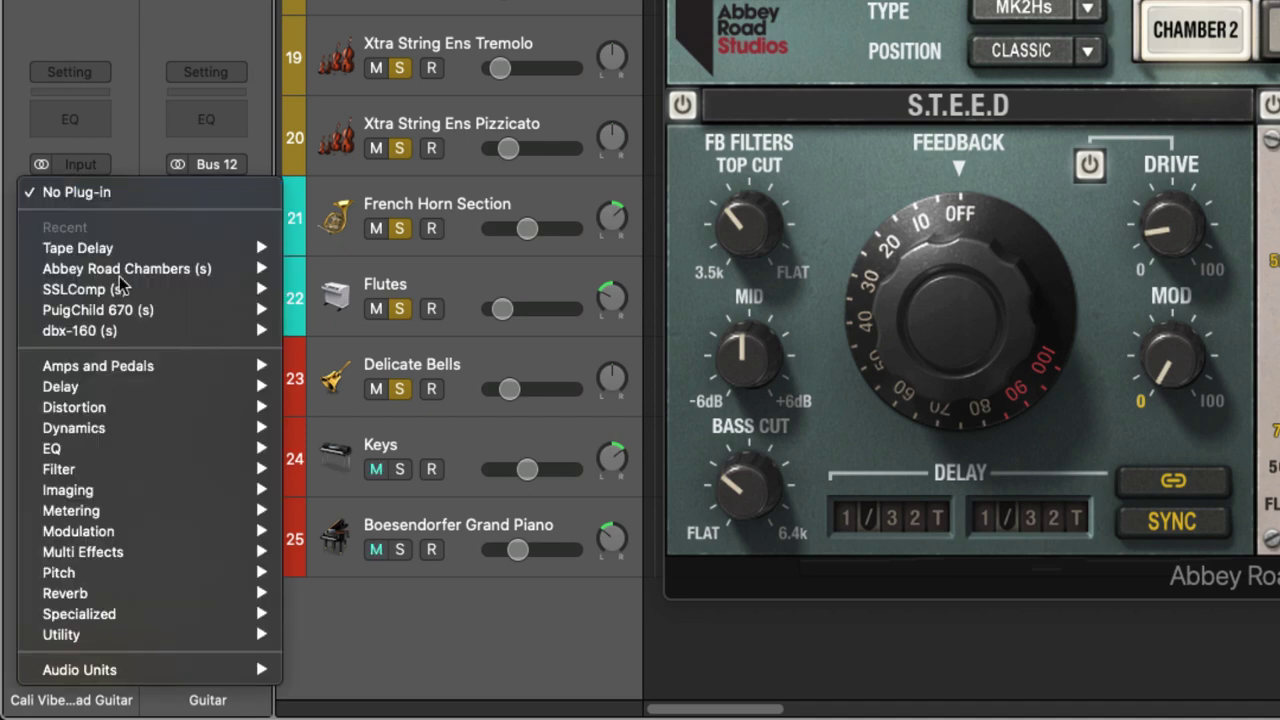
key("Escape")
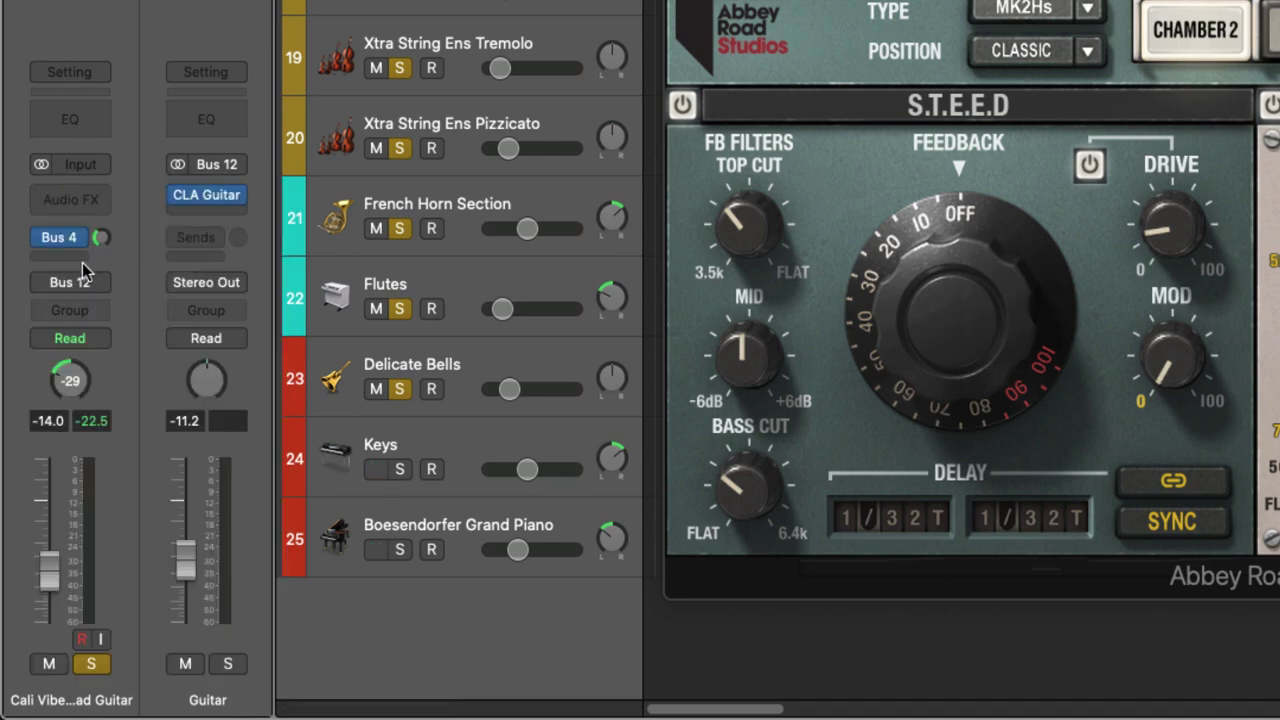
key("ctrl+m")
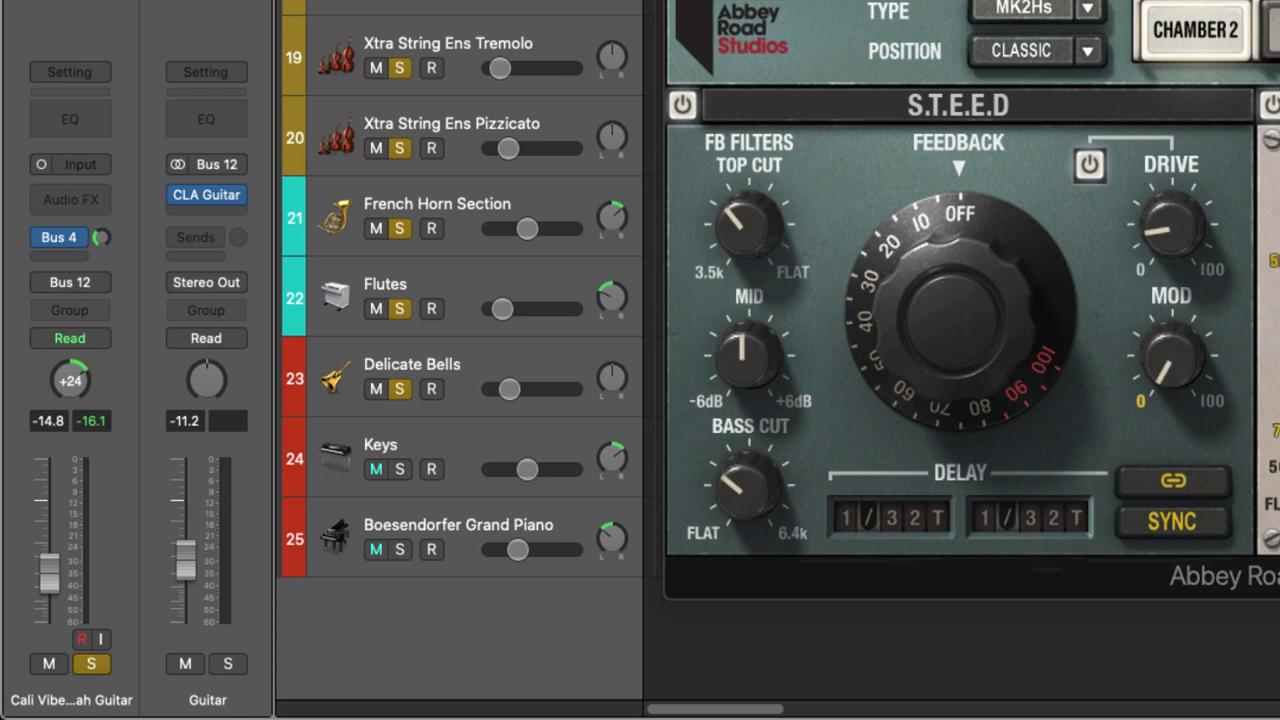
On the Muted Electric channel, browse the reverb plug-ins and send options without changing anything
key("Up")
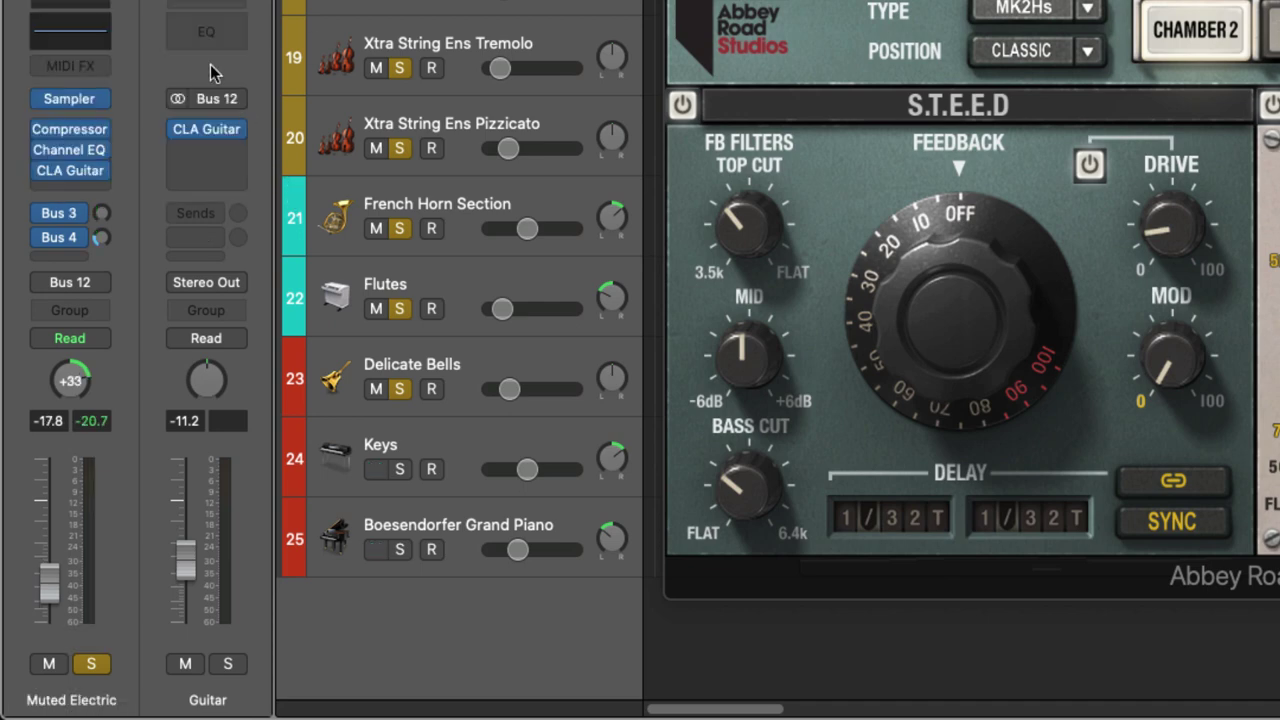
left_click(238, 158)
mouse_move(350, 548)
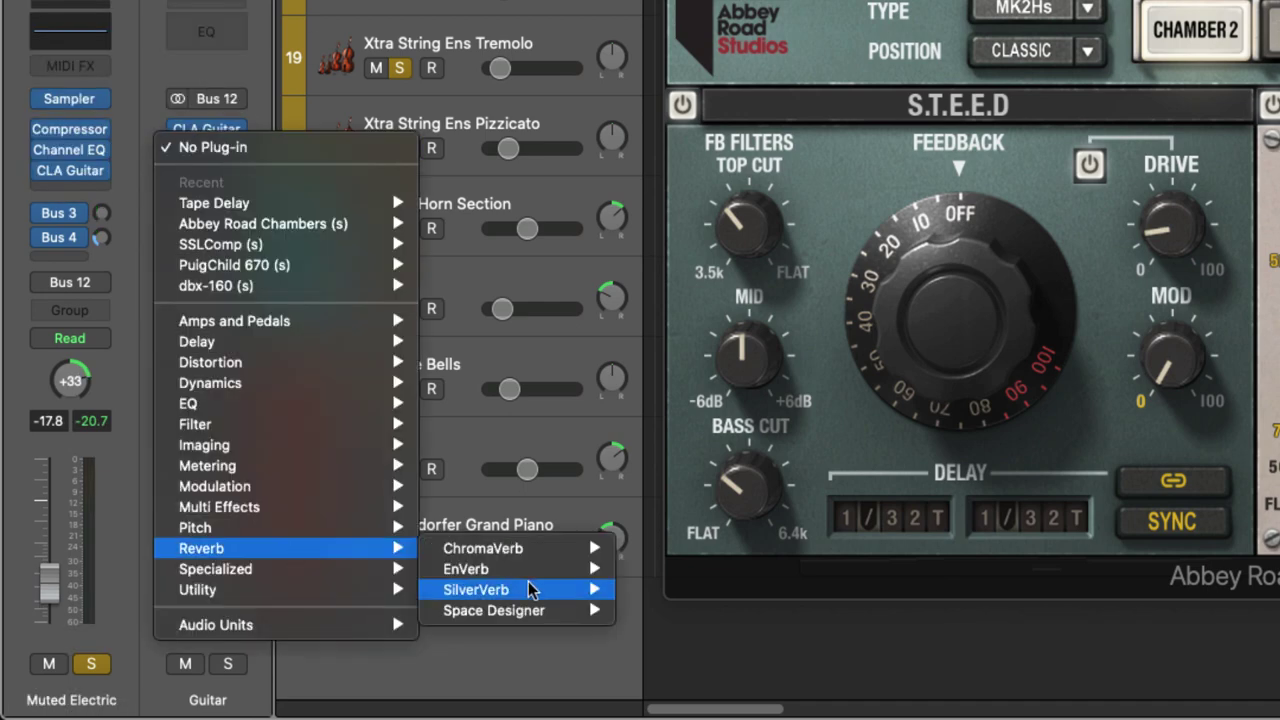
mouse_move(540, 612)
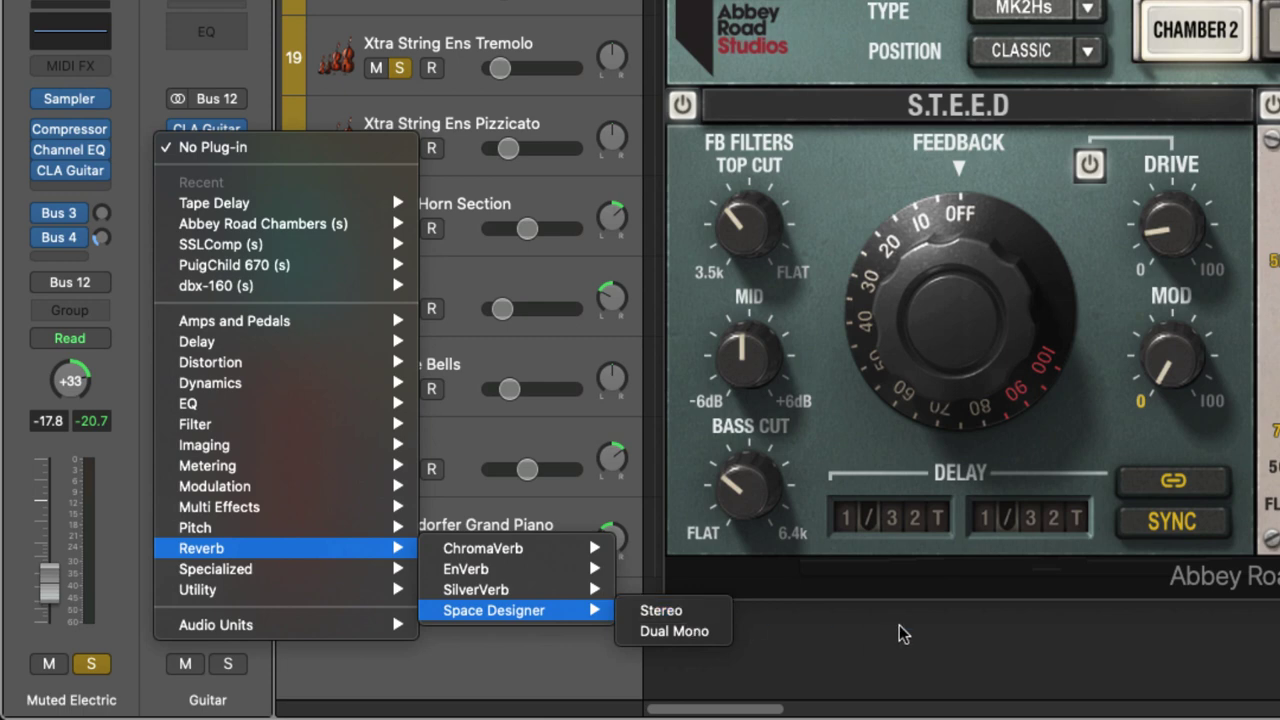
left_click(683, 219)
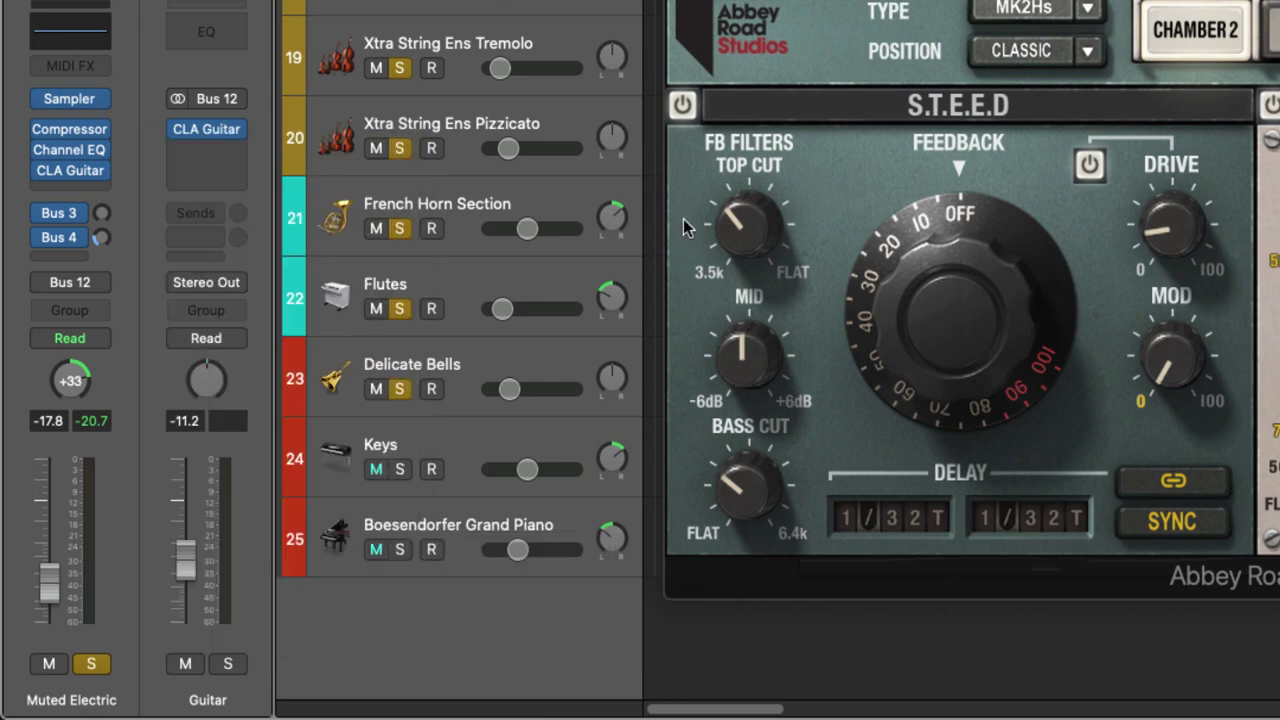
left_click(77, 240)
mouse_move(94, 292)
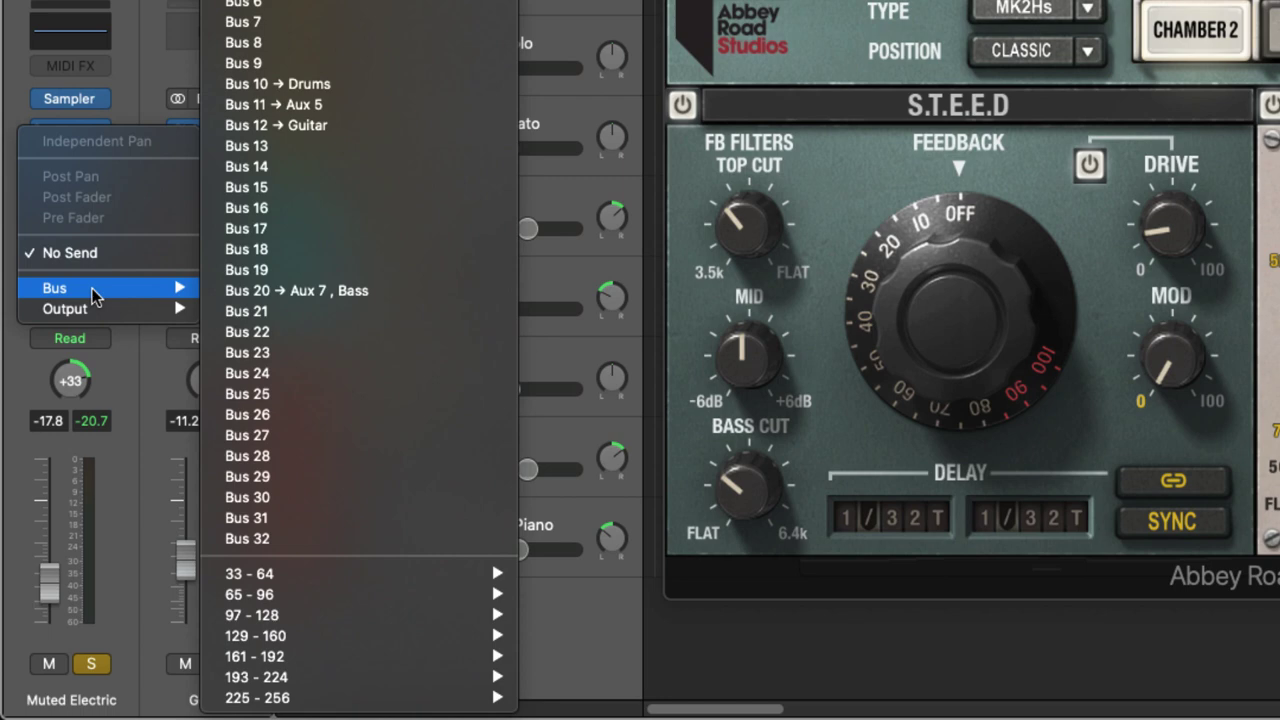
left_click(515, 146)
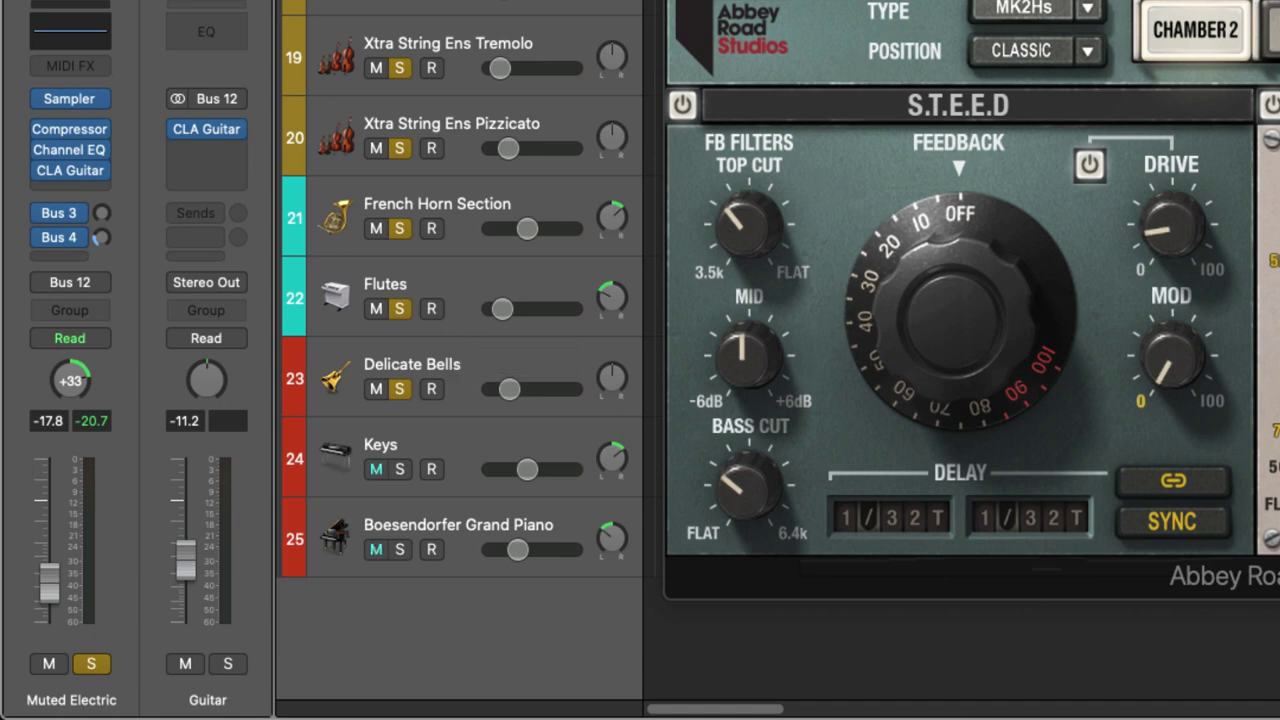
Follow the Bus 4 send to Reverb Main and review the Abbey Road Chambers Warm Chamber presets
left_click(68, 245)
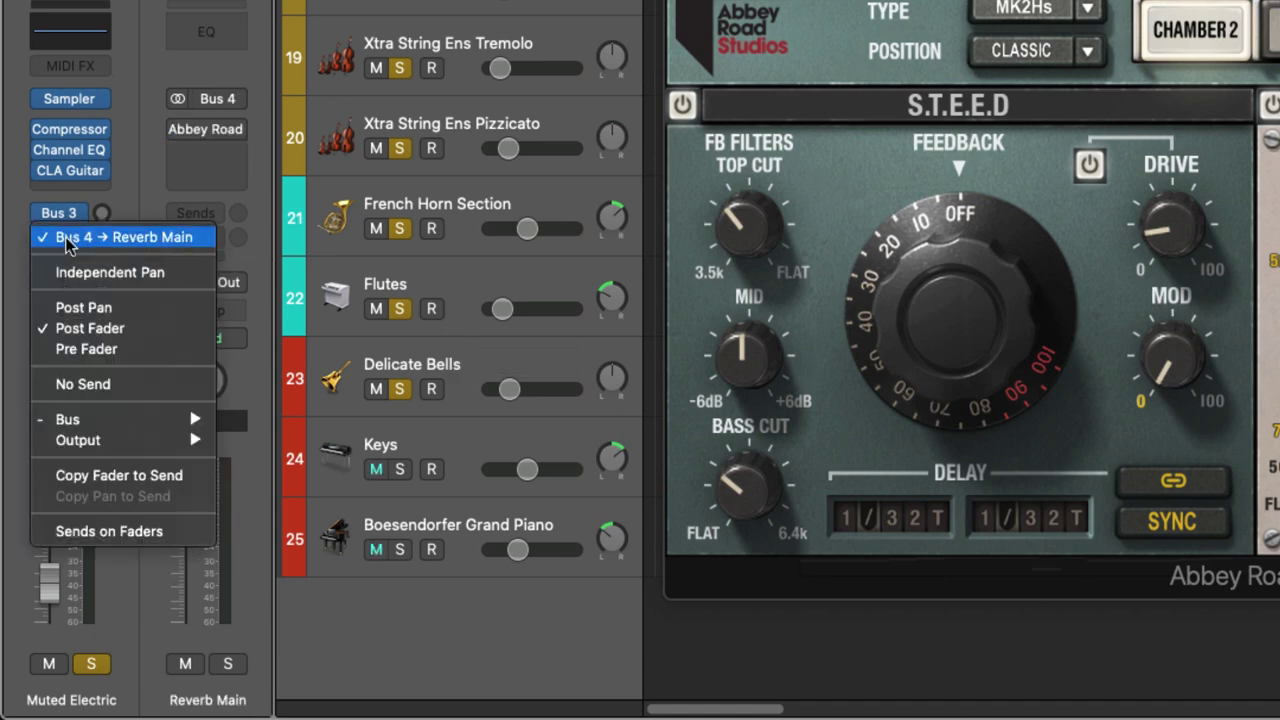
left_click(72, 238)
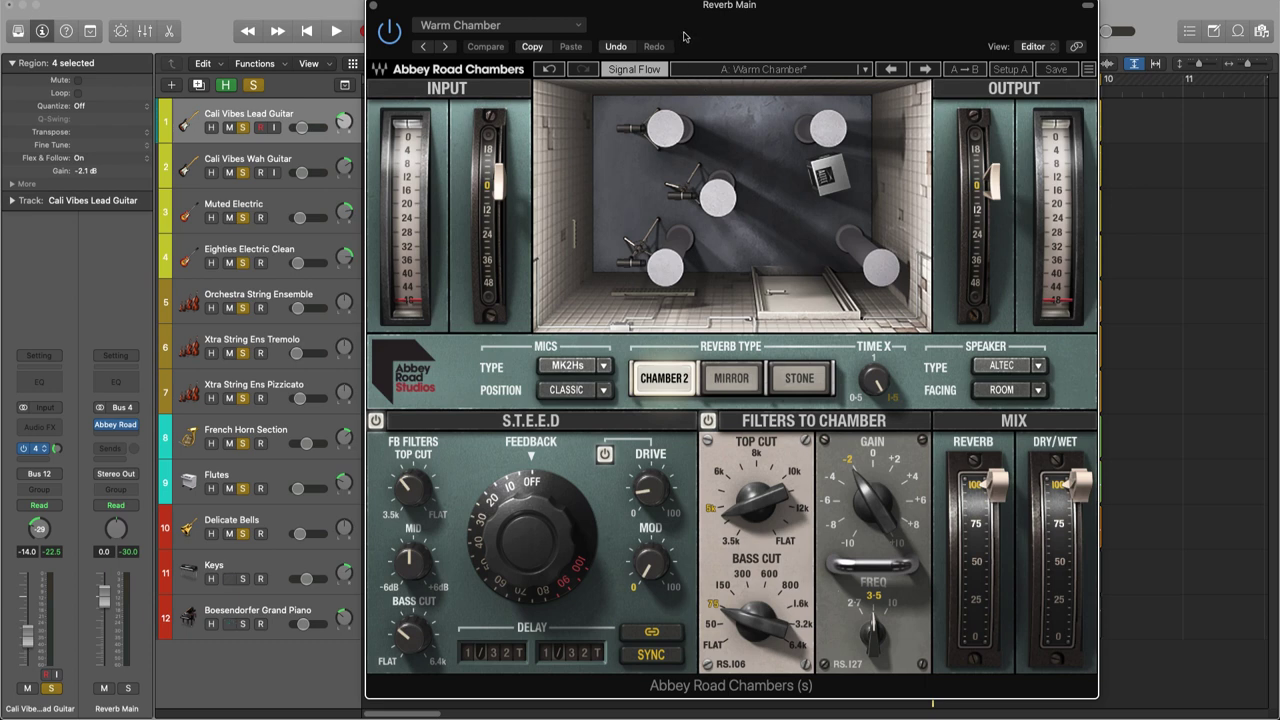
left_click(578, 26)
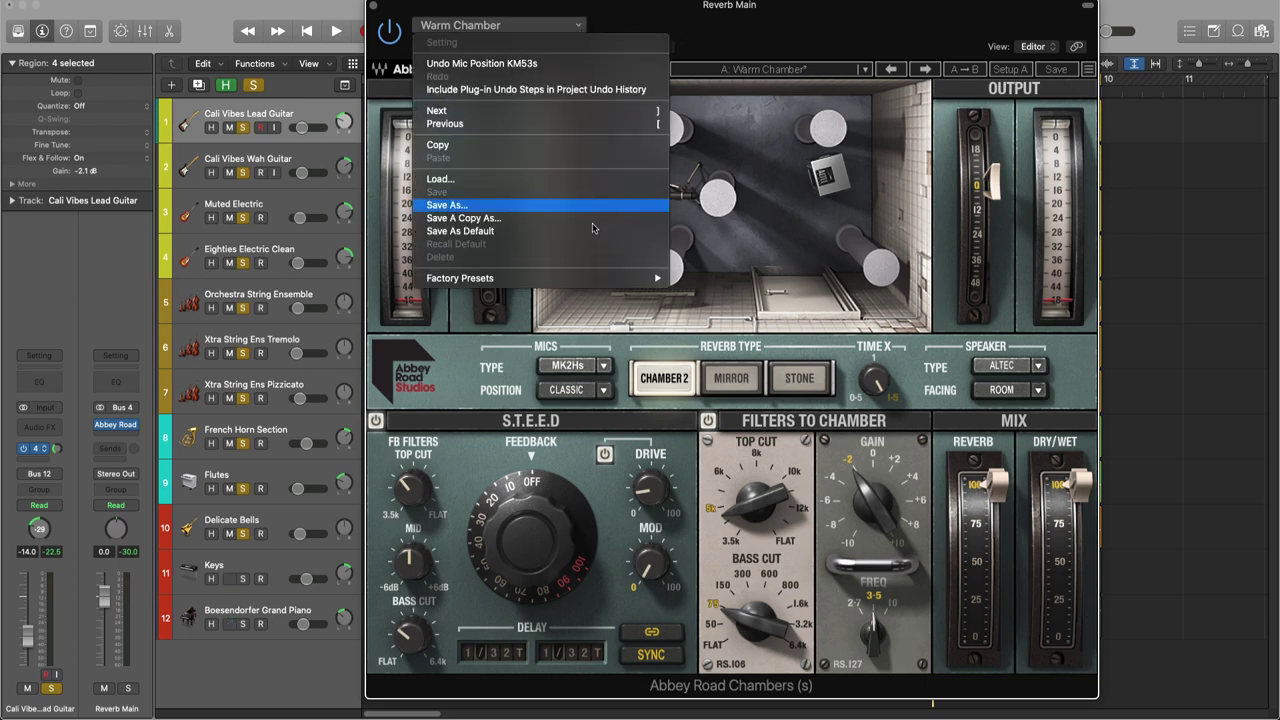
mouse_move(588, 279)
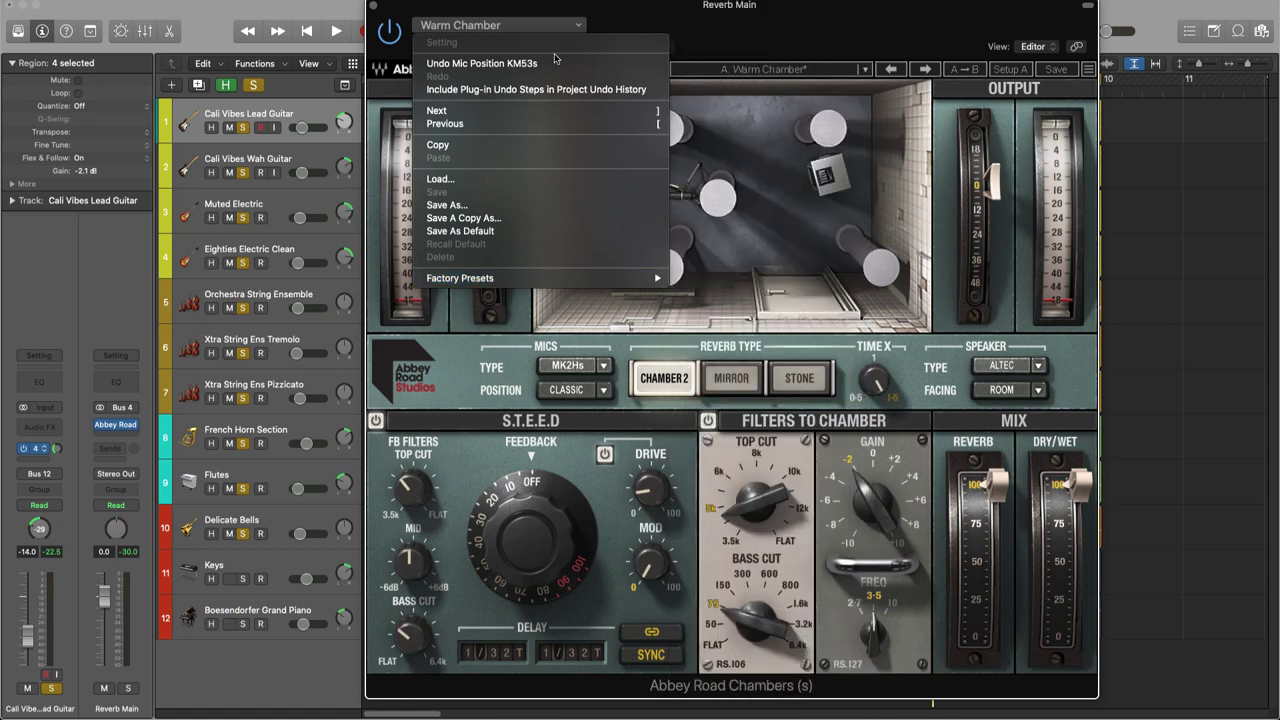
left_click(730, 27)
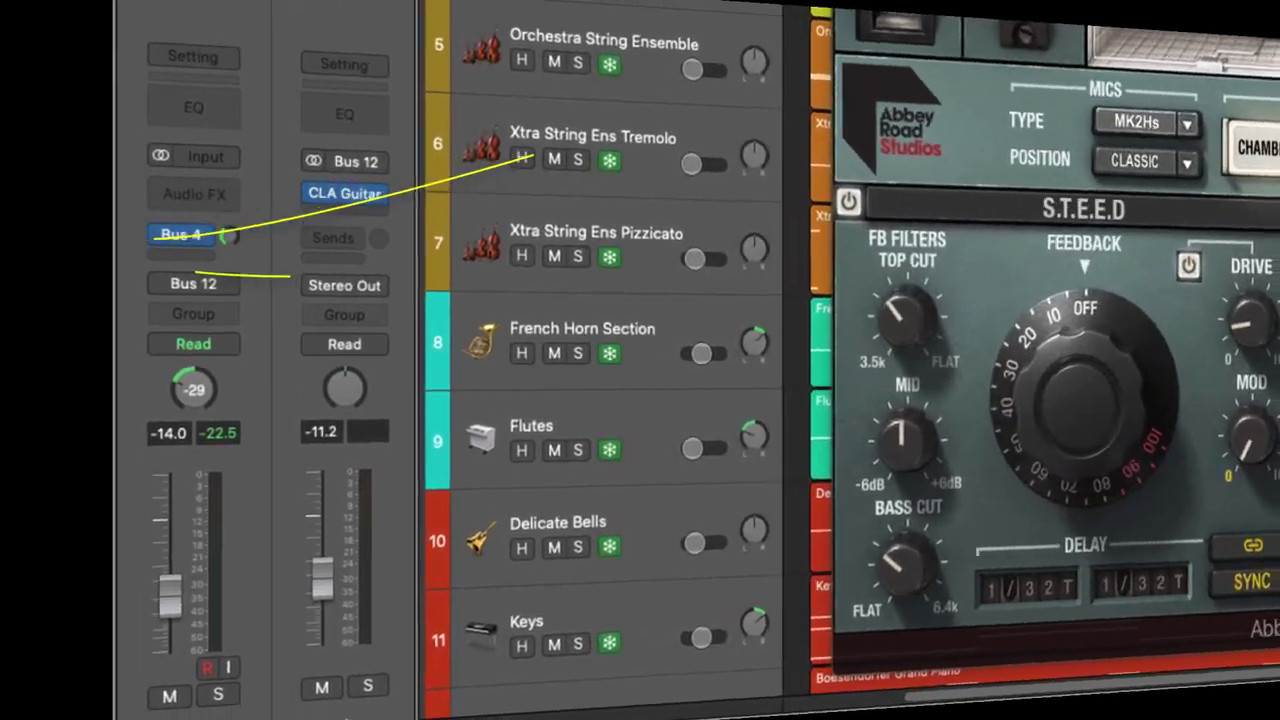
Step through the channel strips, select Orchestra String Ensemble, then move the selection down to Flutes
key("Up")
key("Up")
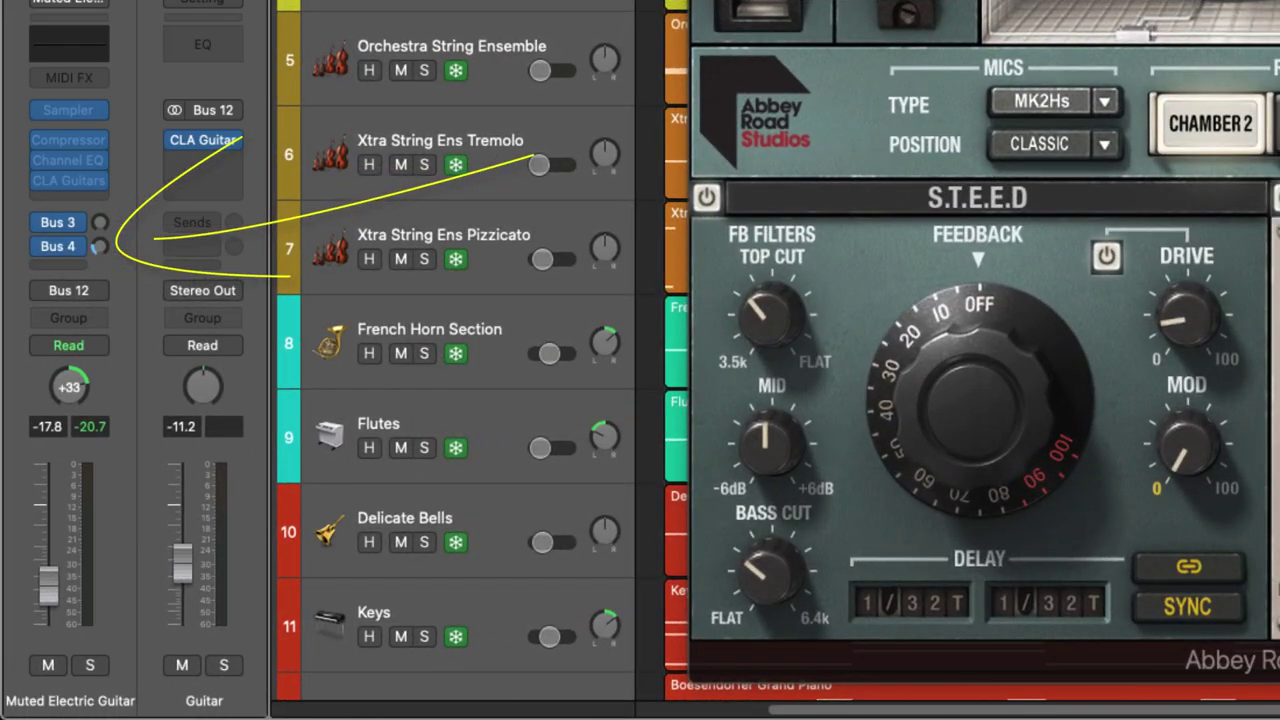
left_click(337, 40)
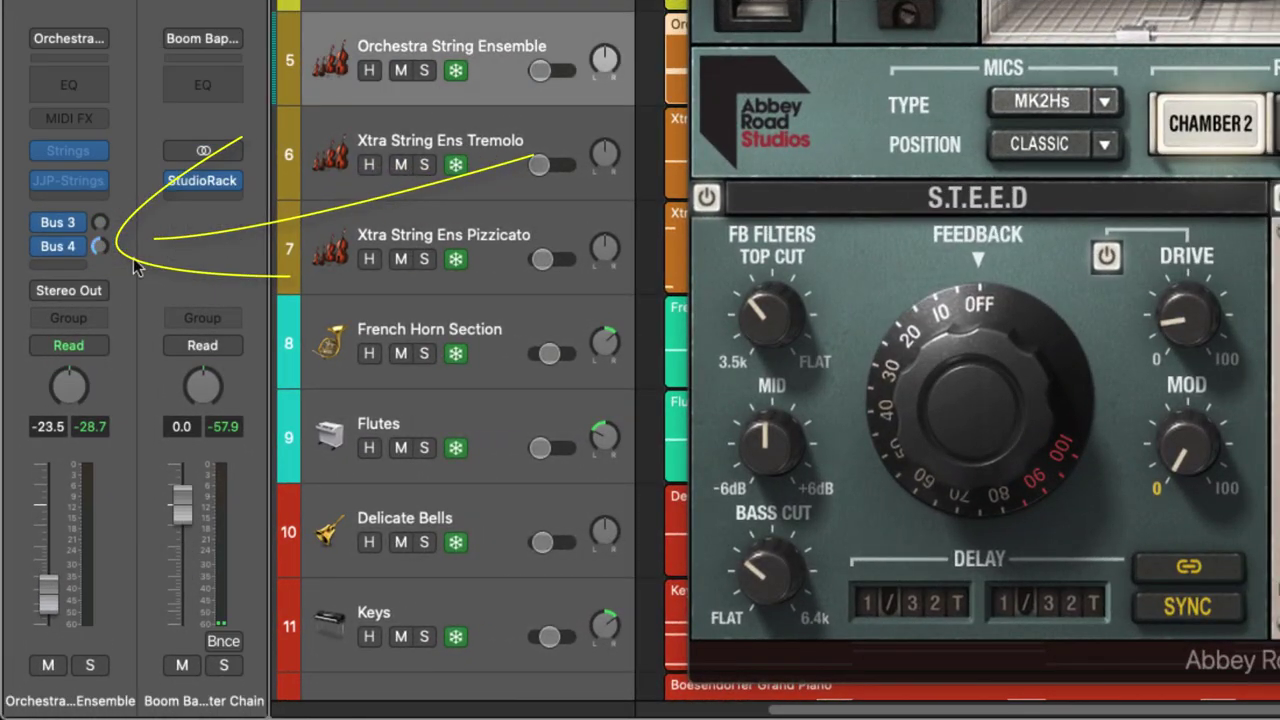
key("Down")
key("Down")
key("Down")
key("Down")
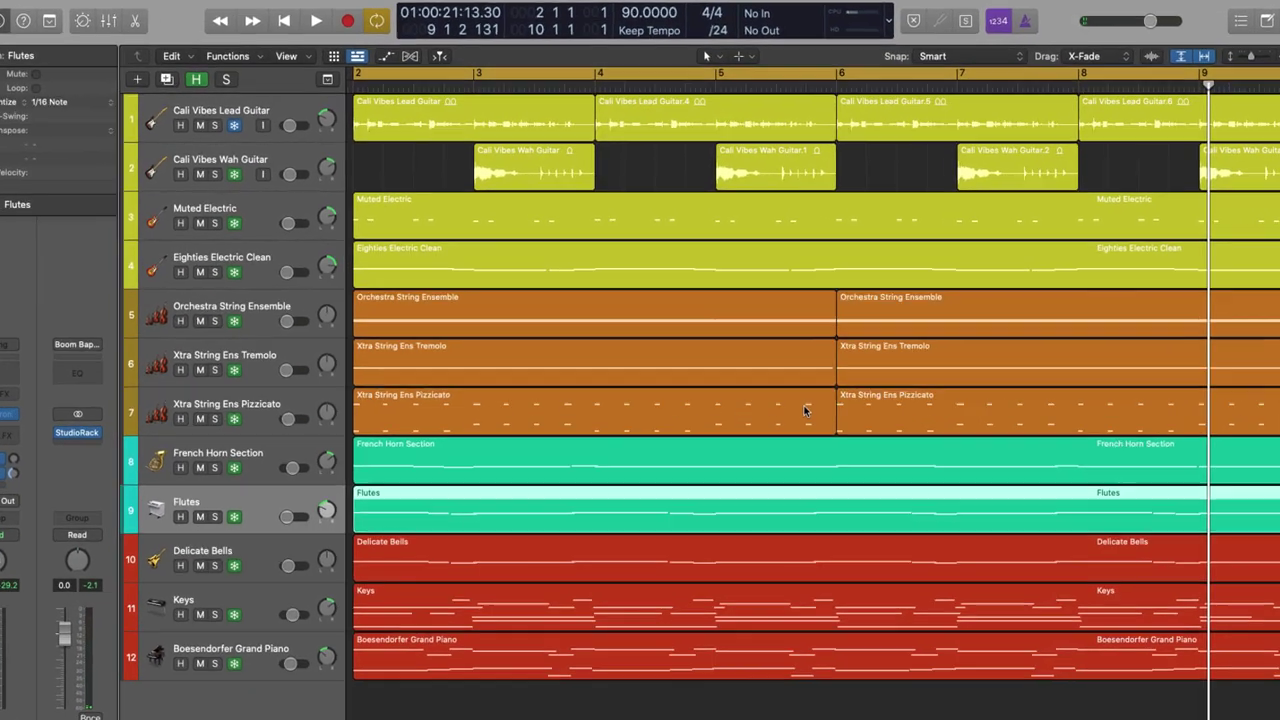
Bounce the project offline as a 24-bit PCM AIFF, Bap Bap Sampling.aif, into Boom Bap Sample
key("super+b")
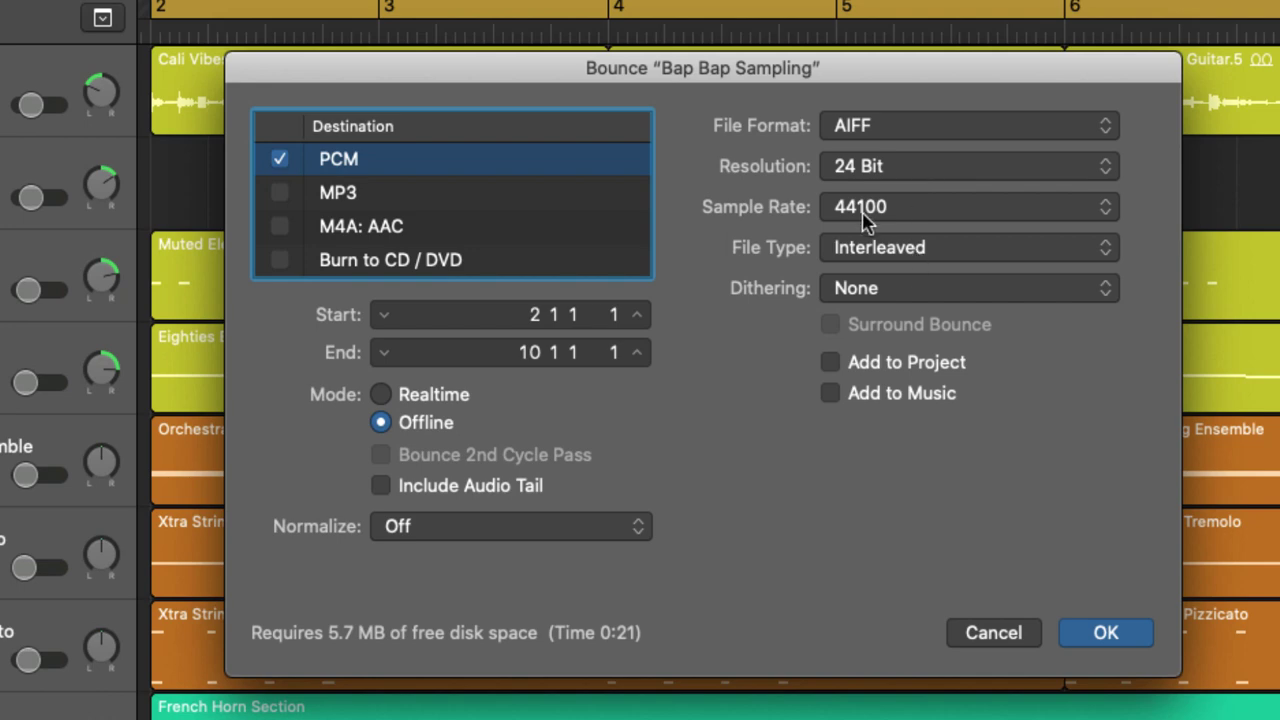
left_click(1108, 632)
key("Return")
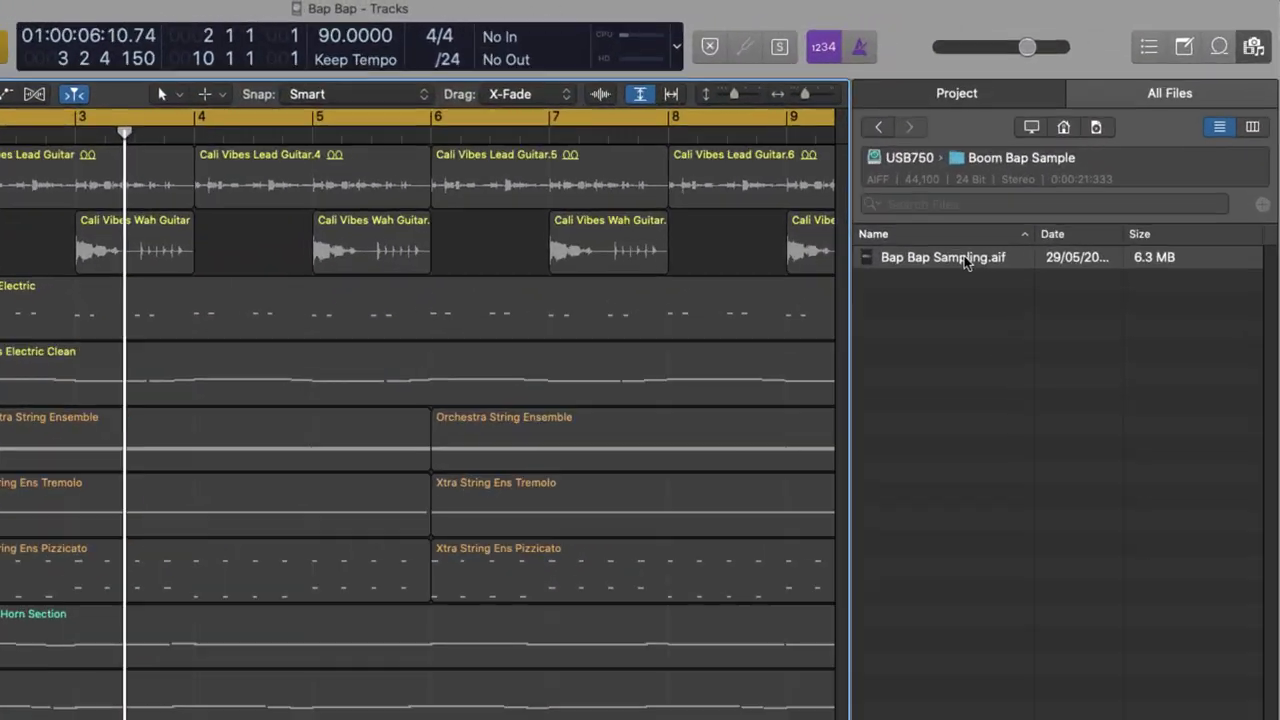
Drag Bap Bap Sampling.aif from the browser below the last track to create a Quick Sampler track
left_click_drag(1057, 179, 981, 393)
left_click_drag(973, 588, 354, 535)
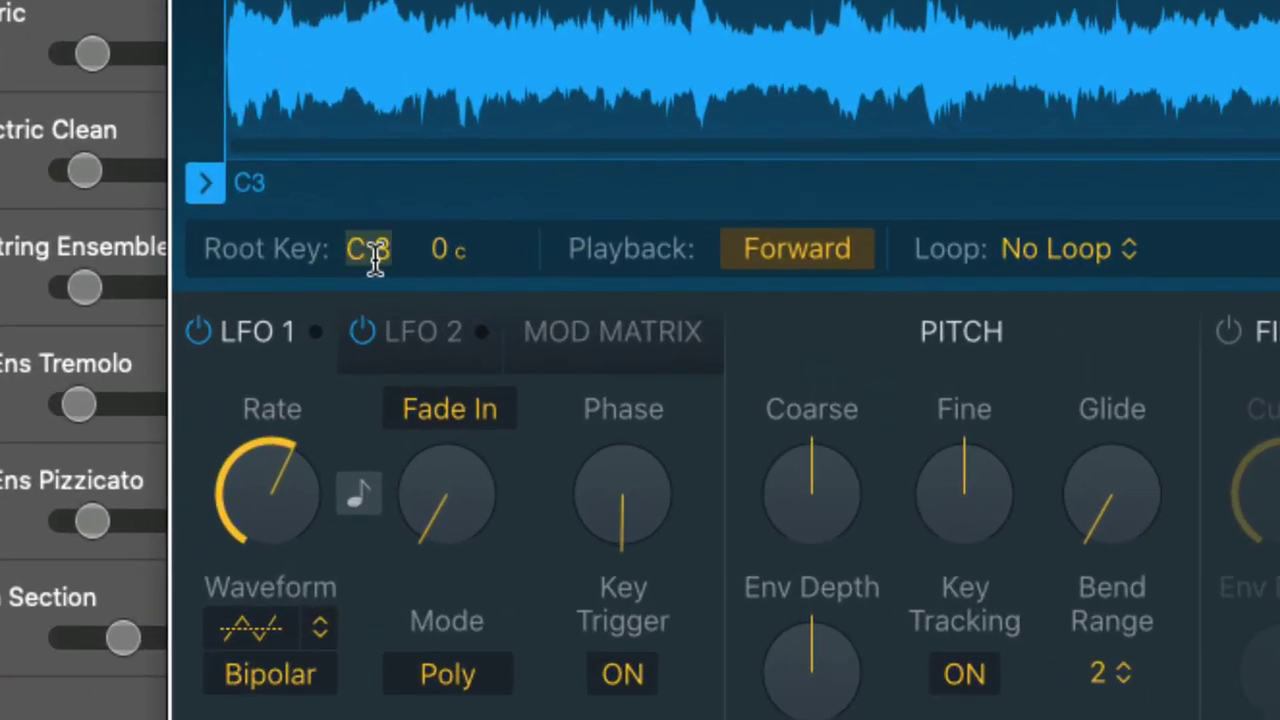
Set Quick Sampler's root key to C1 and its polyphony to Mono
type("c1")
key("Return")
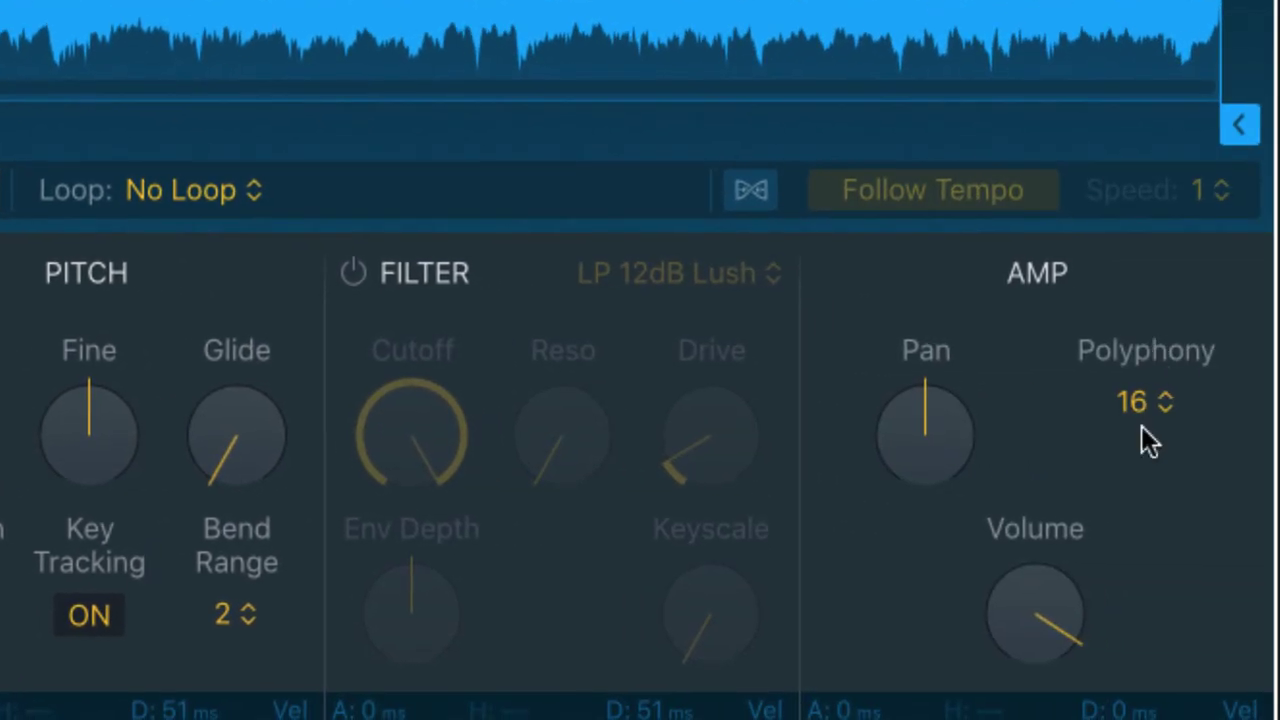
left_click(1136, 410)
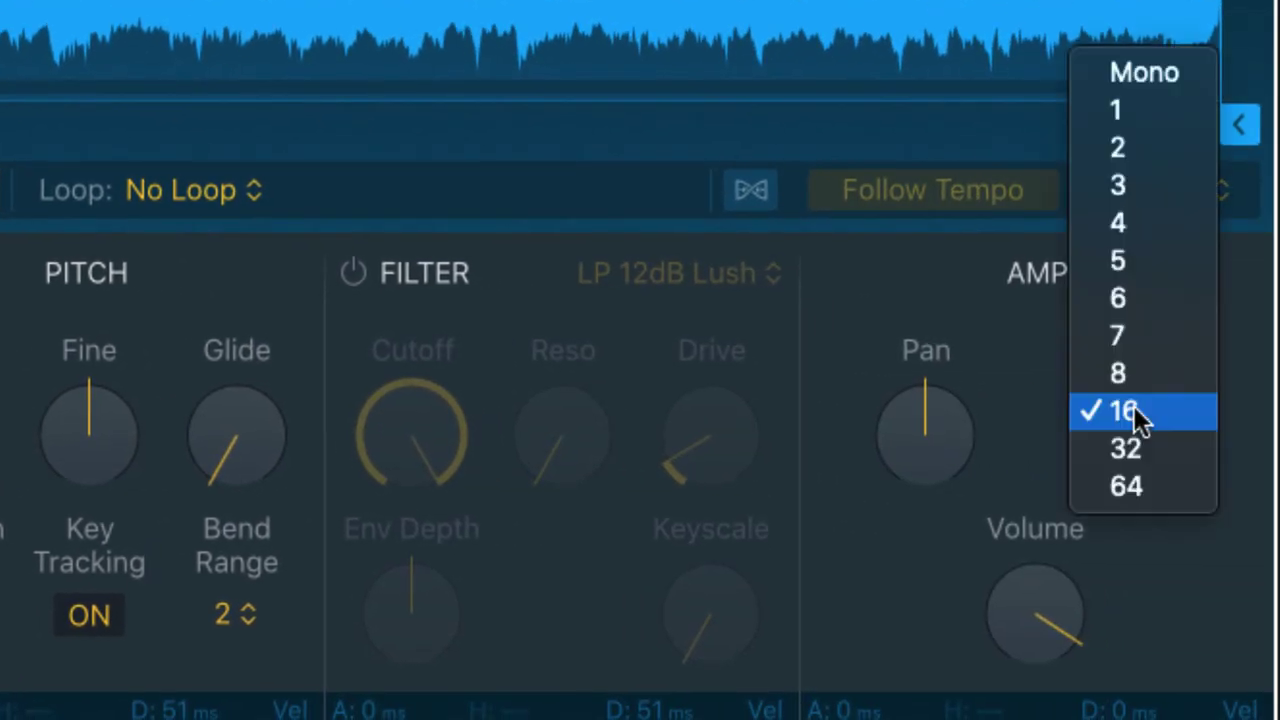
left_click(1155, 75)
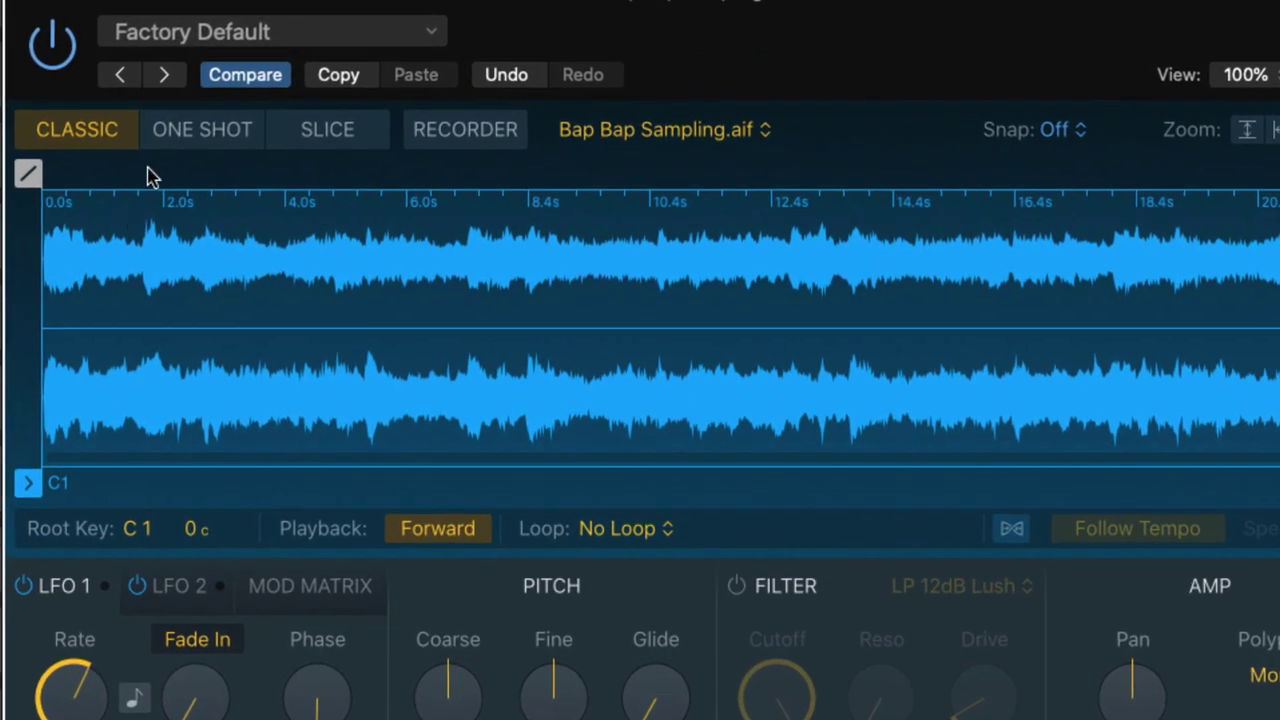
Switch Quick Sampler to Slice mode, slicing by beat divisions into fewer, wider slices
left_click(339, 135)
left_click(206, 294)
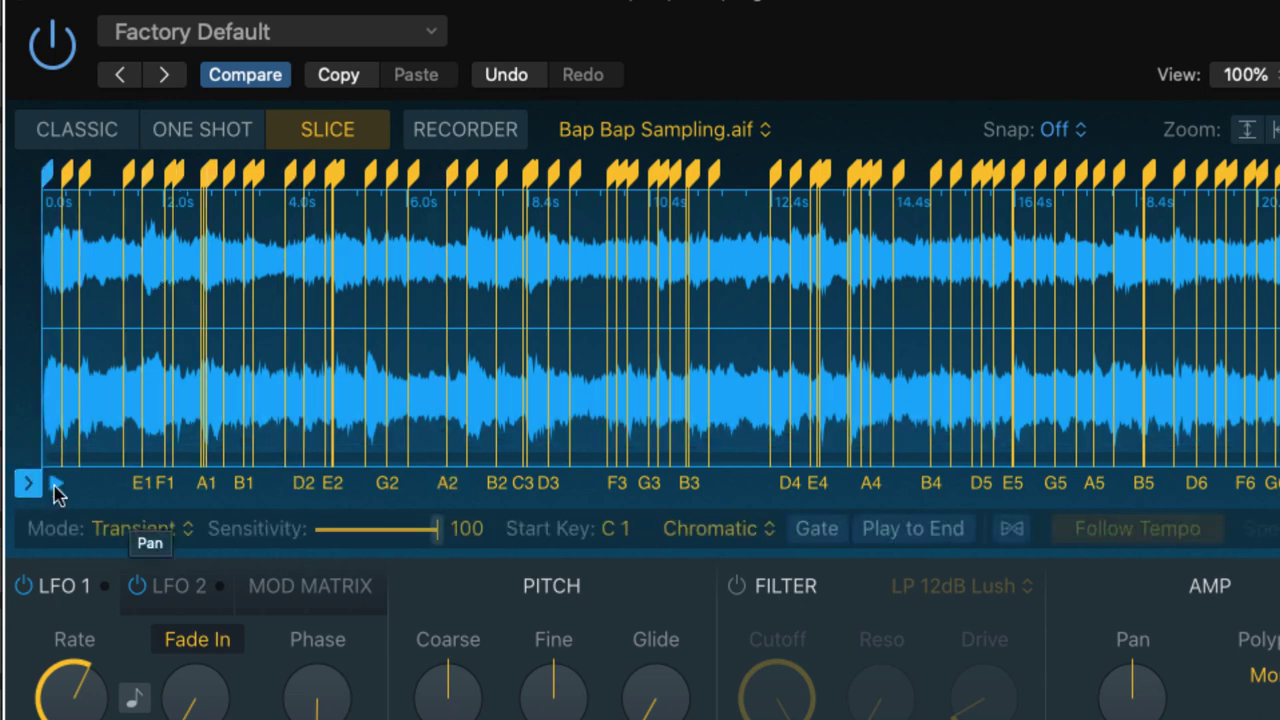
left_click(187, 529)
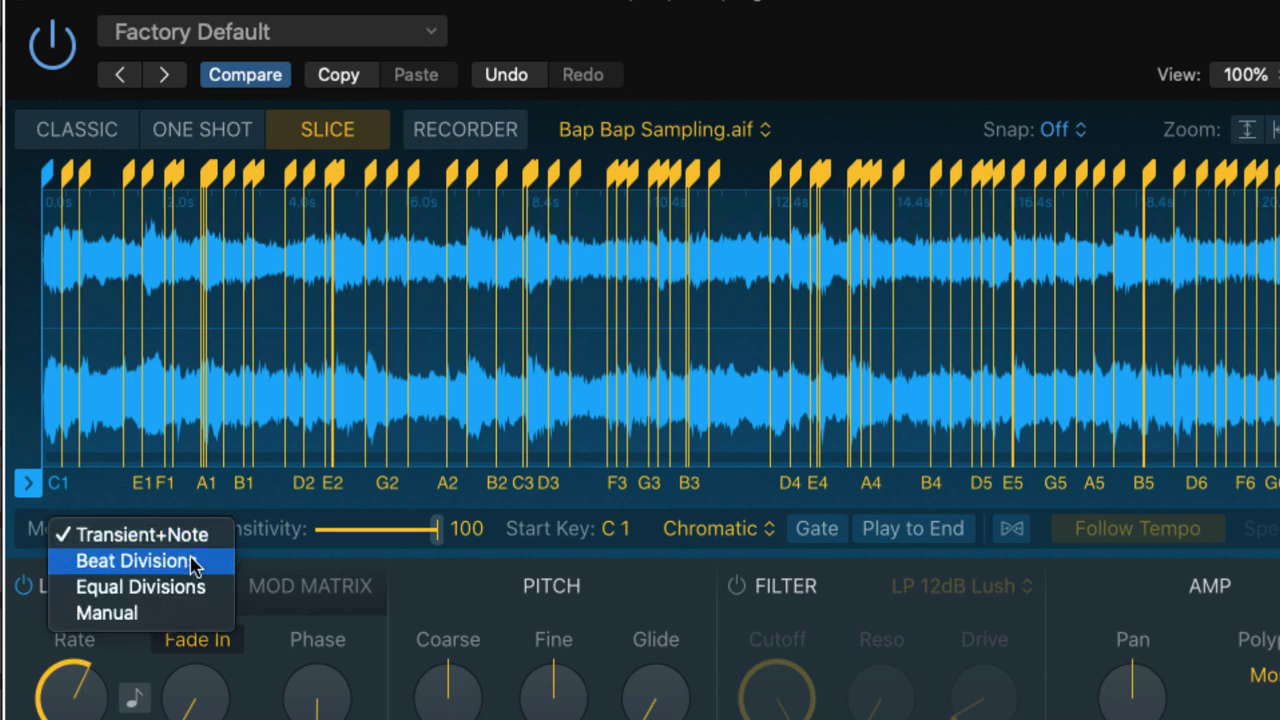
left_click(194, 562)
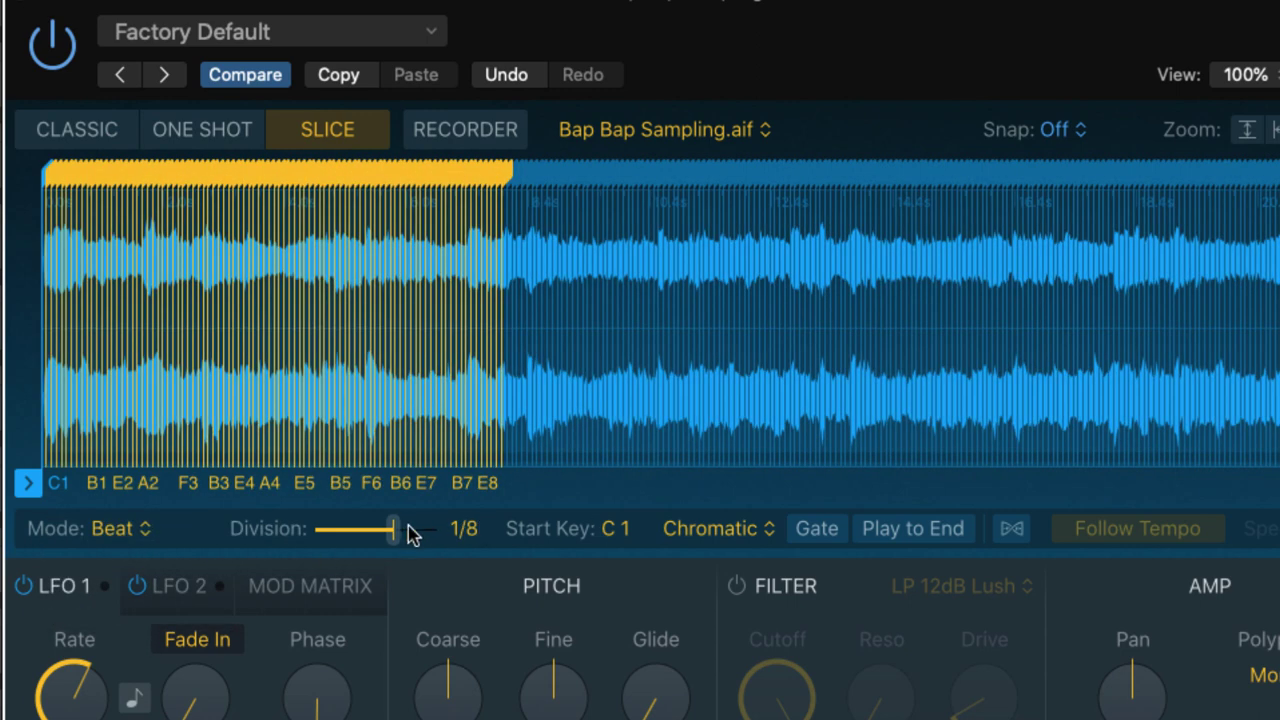
left_click_drag(385, 537, 343, 537)
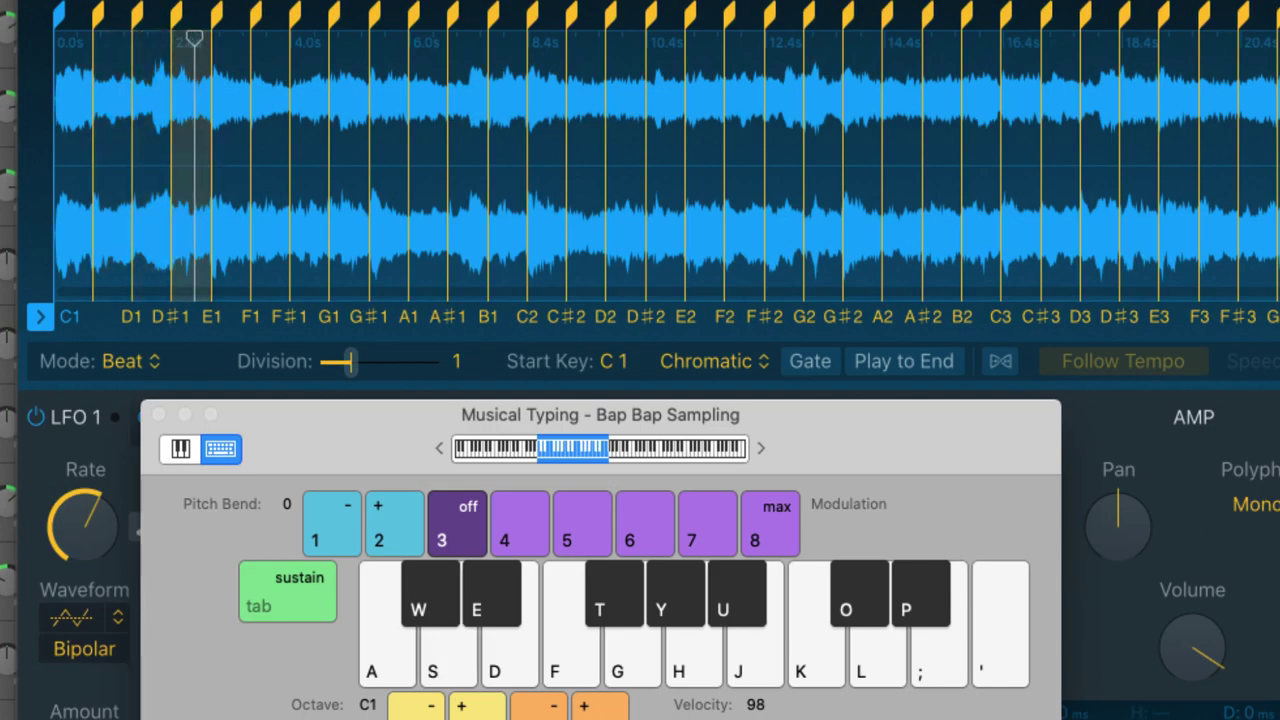
Play the D1 through G#1 slices with Musical Typing, then close the Musical Typing keyboard
key("d")
key("f")
key("t")
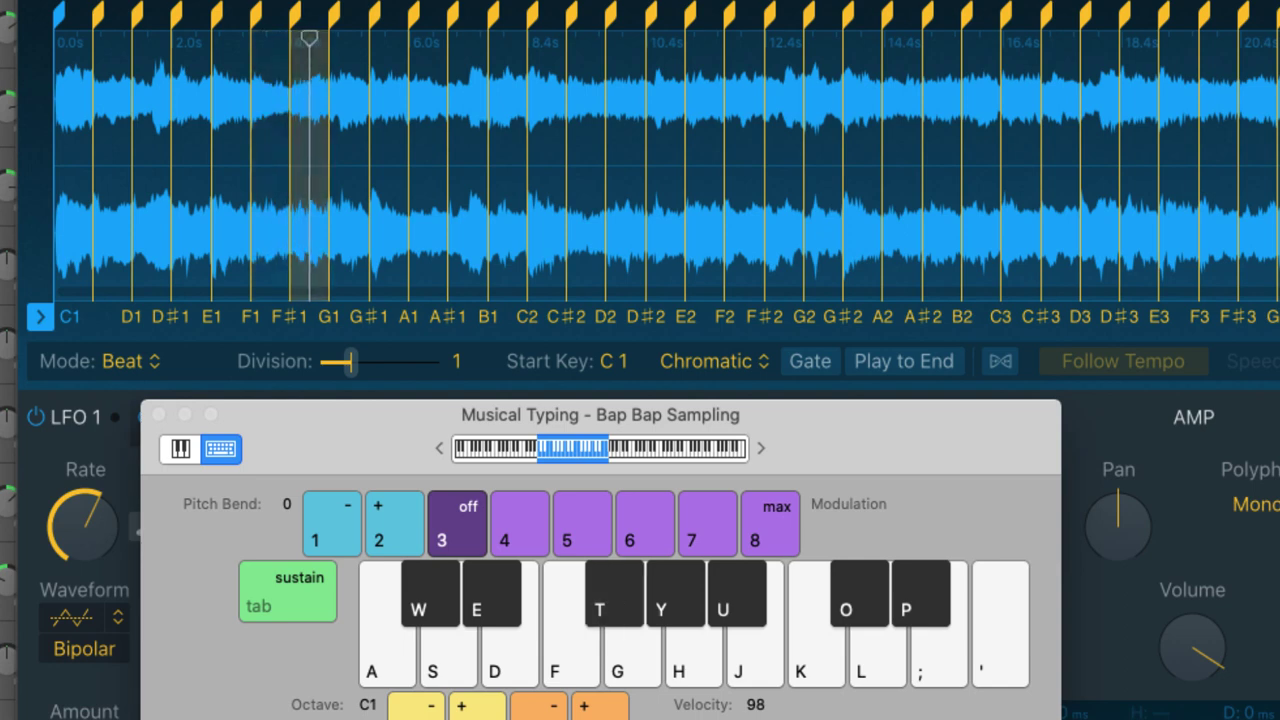
key("g")
key("y")
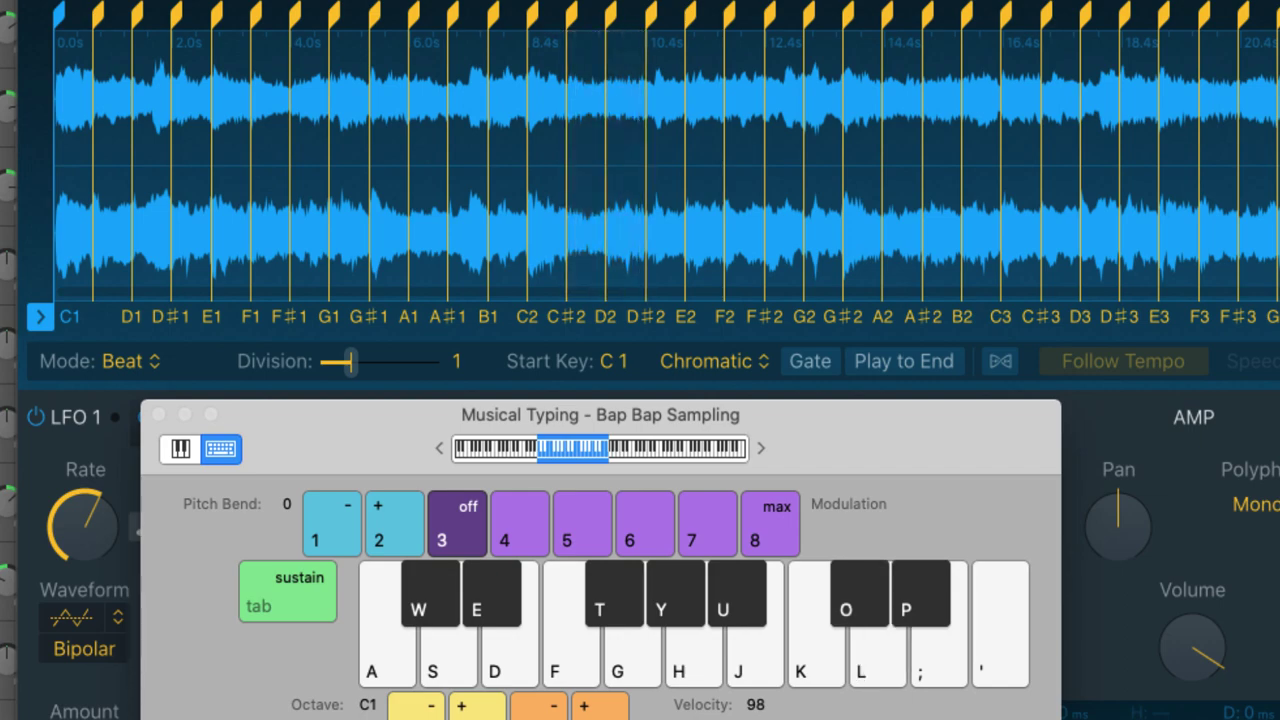
left_click(150, 413)
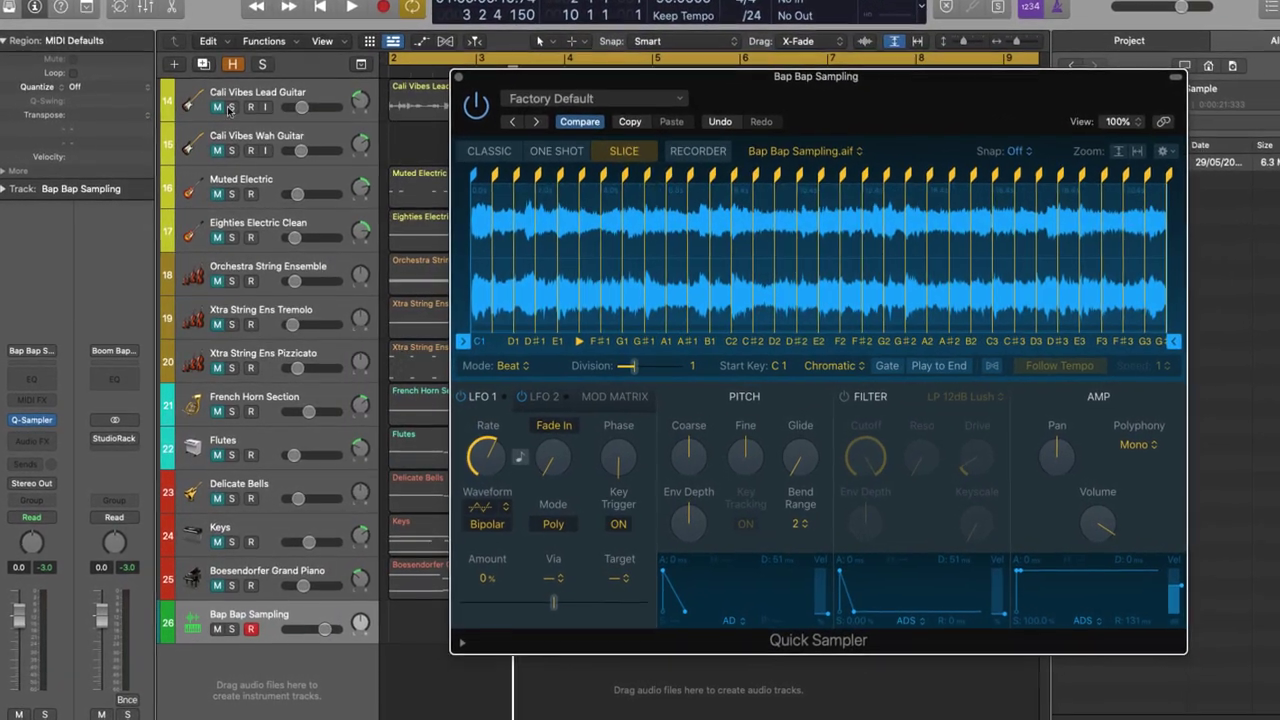
Select the Cali Vibes Lead Guitar, Cali Vibes Wah Guitar and Muted Electric tracks, and move the sampler window aside
left_click(255, 105)
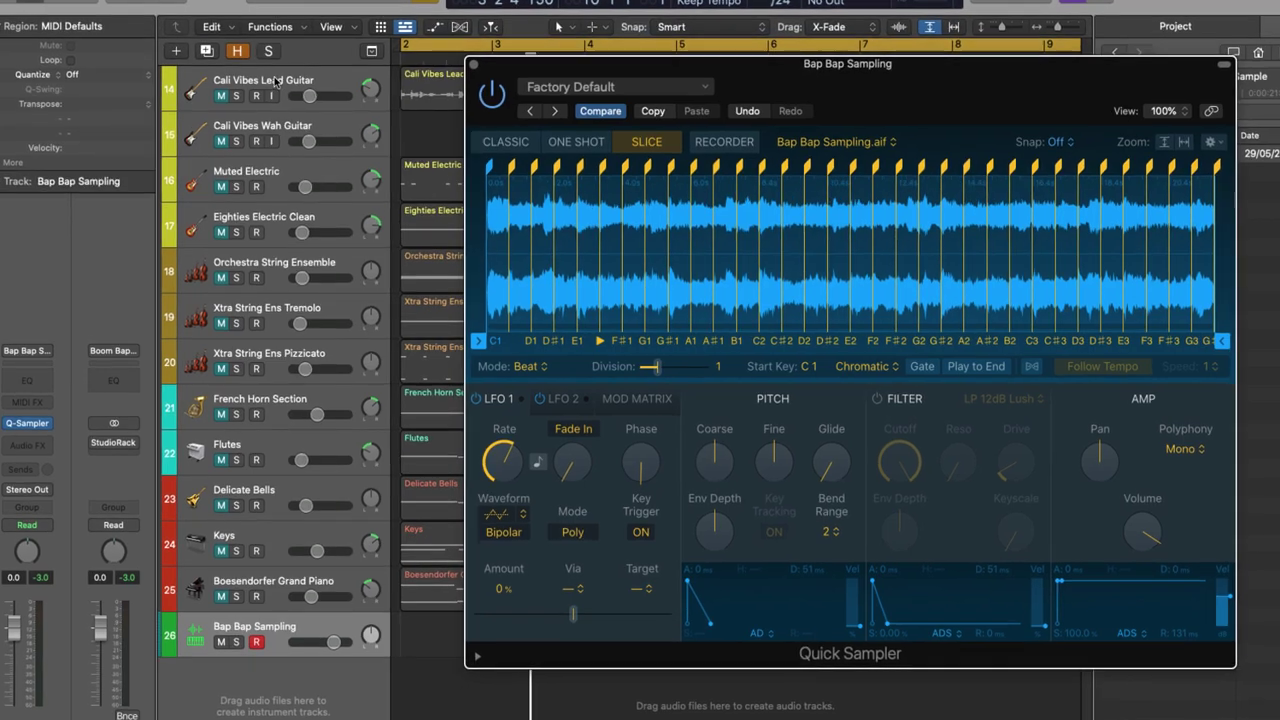
left_click(266, 124)
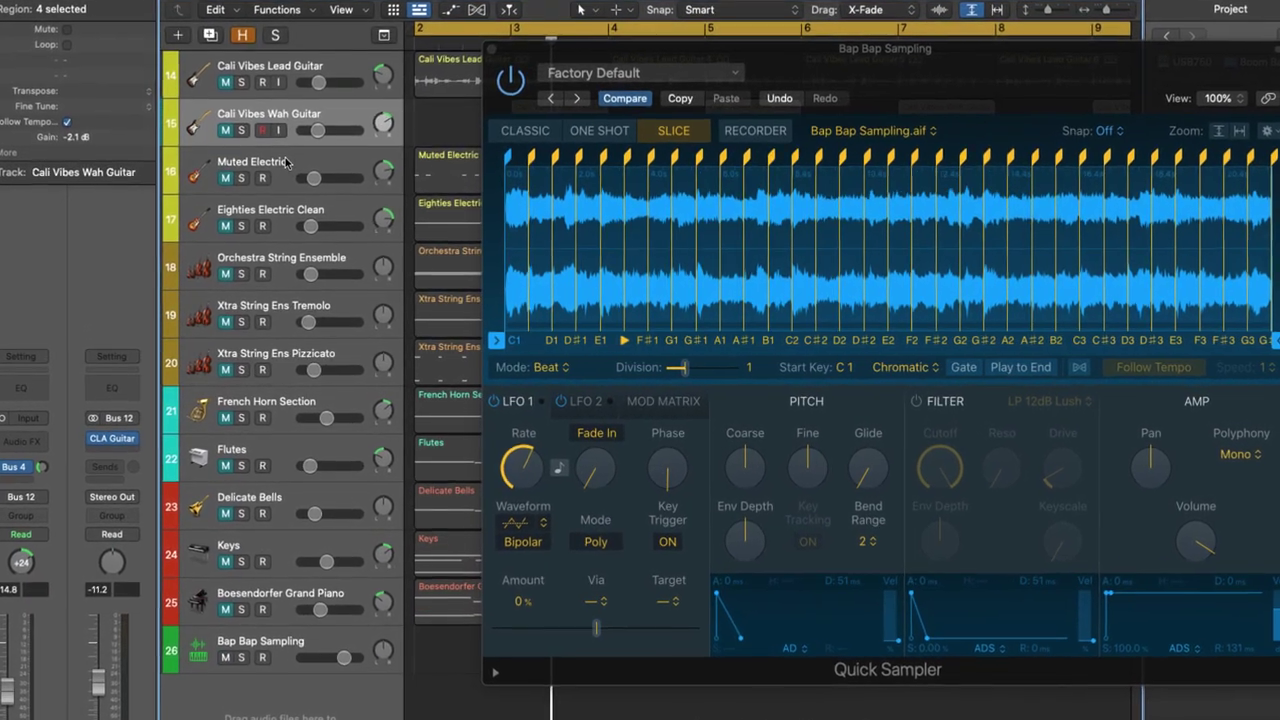
left_click(281, 169)
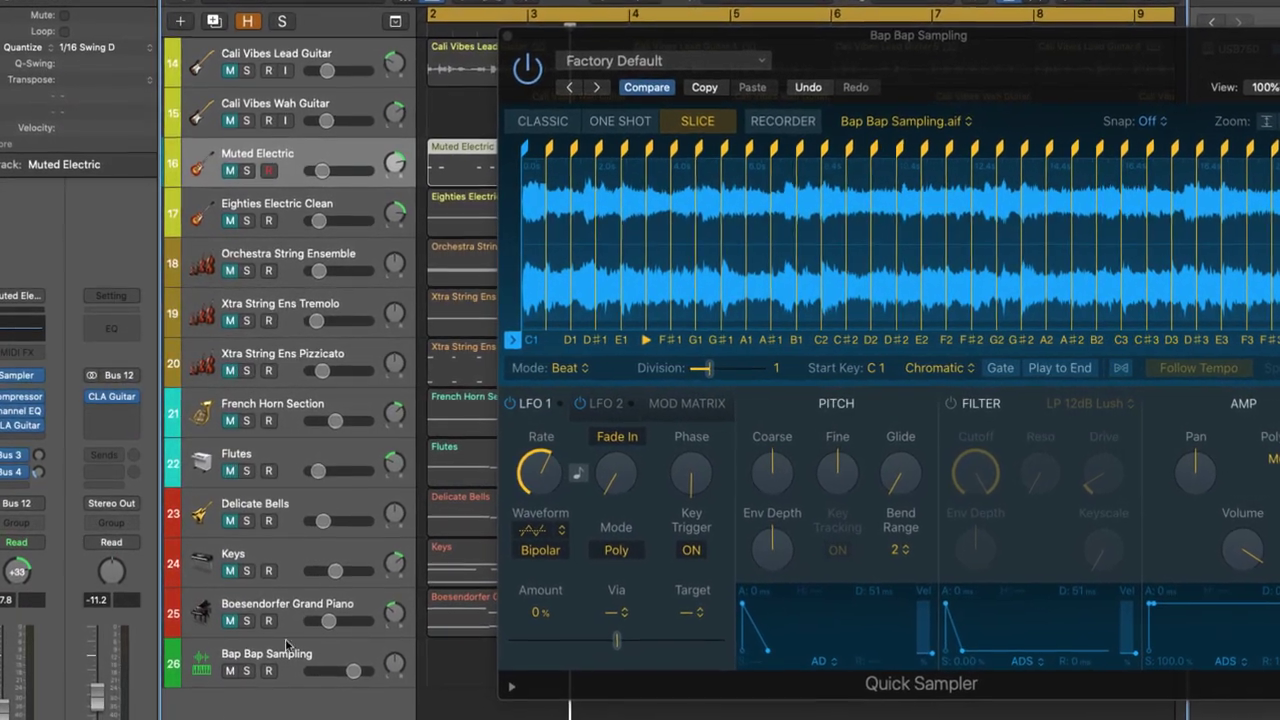
left_click_drag(925, 32, 818, 2)
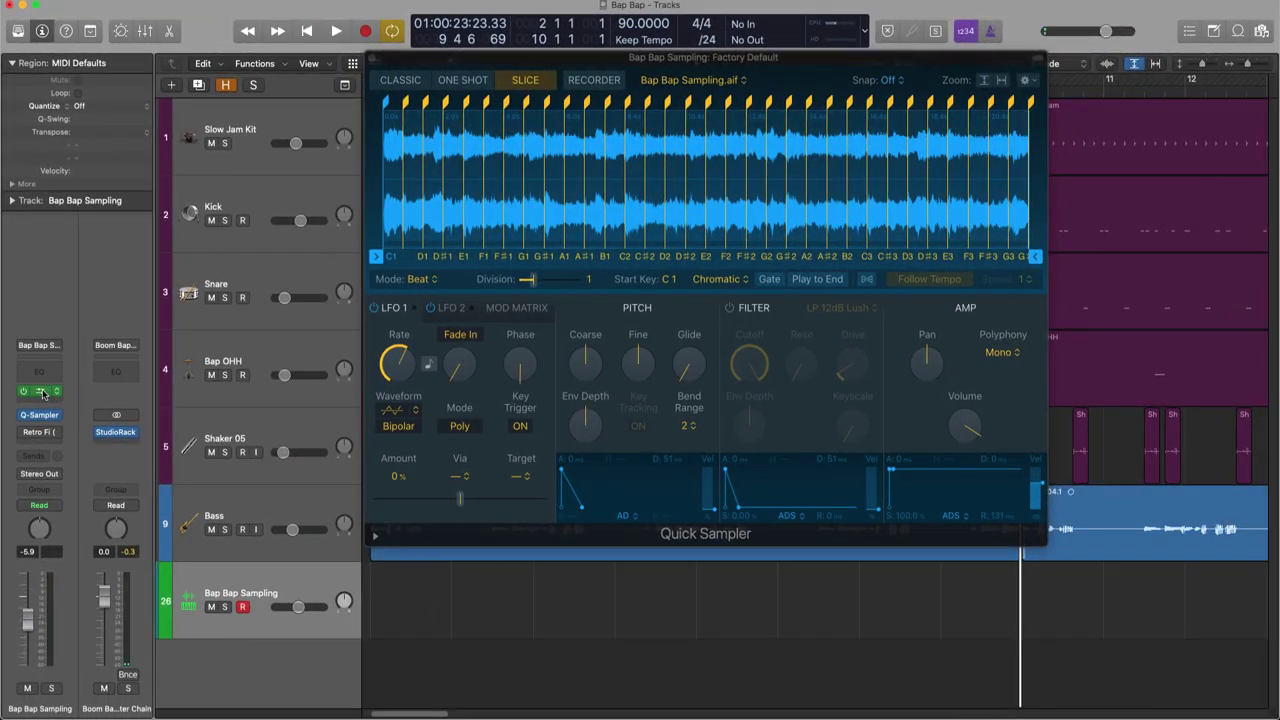
Insert Velocity Processor on the sampler track and play a slice to hear the fixed velocity of 90
left_click(42, 391)
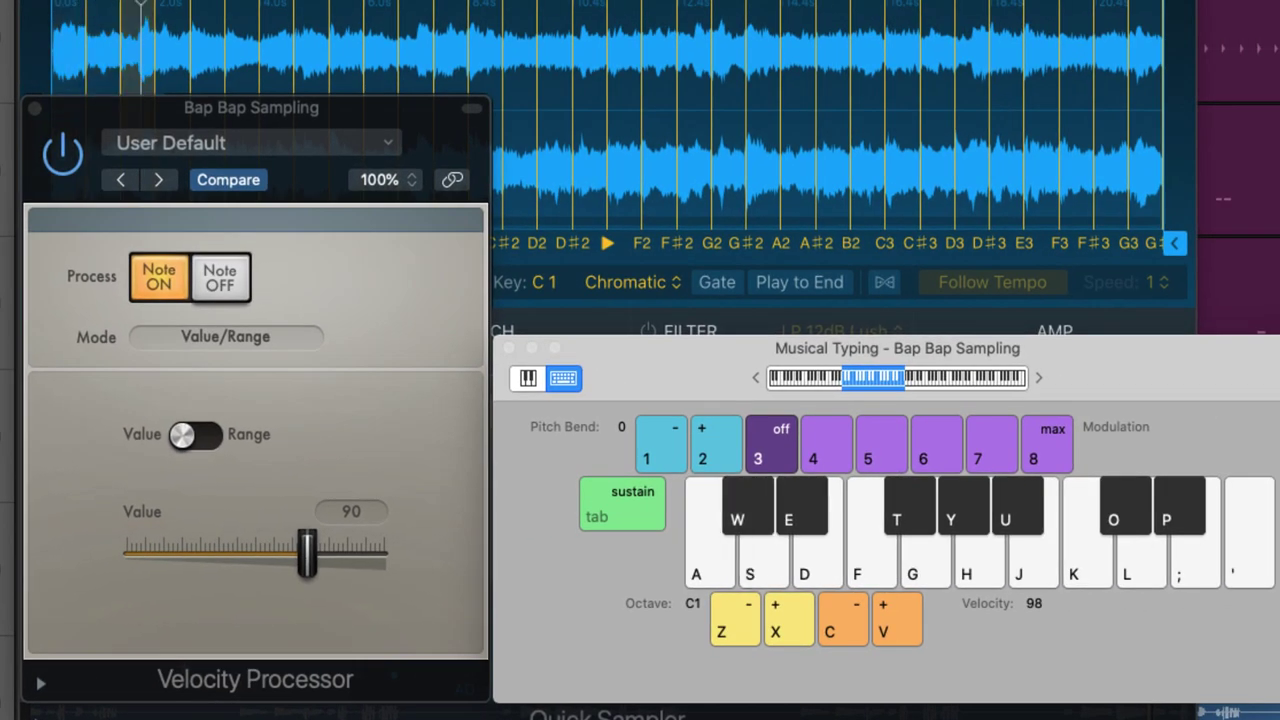
key("d")
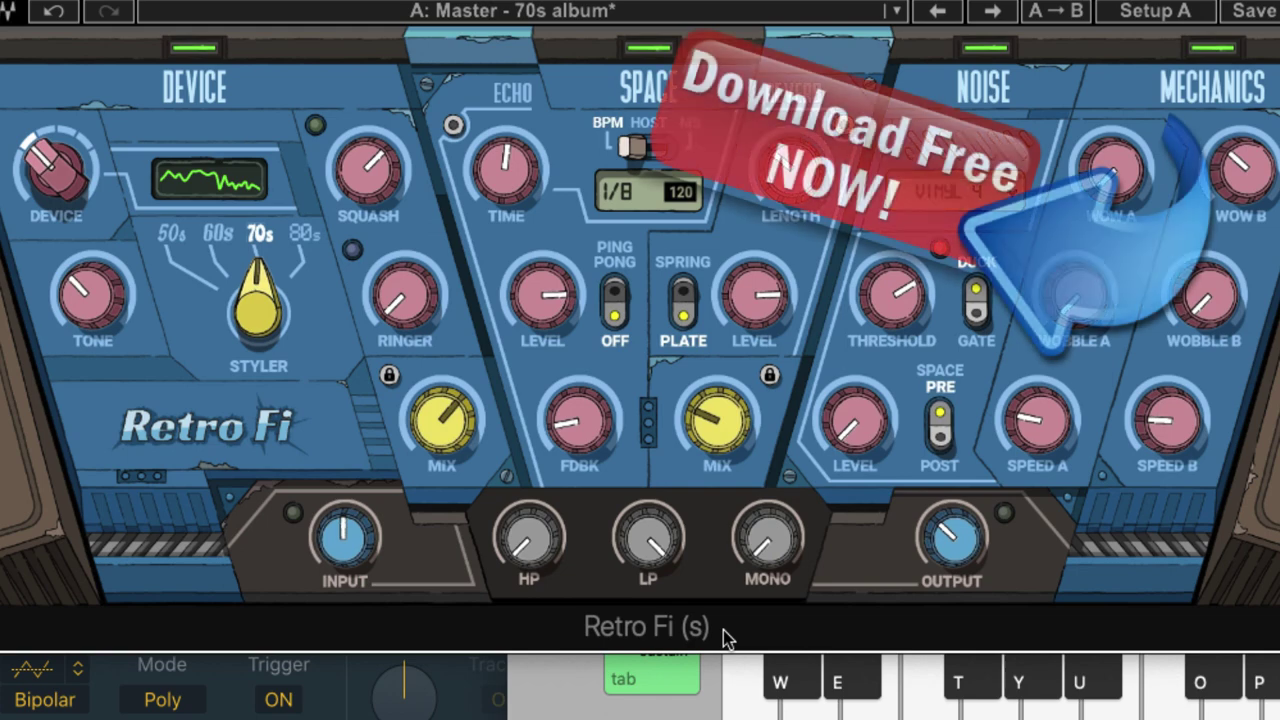
Check Retro Fi's presets, keeping Master - 70s album, and turn Noise Level down to -48 dB
left_click(700, 10)
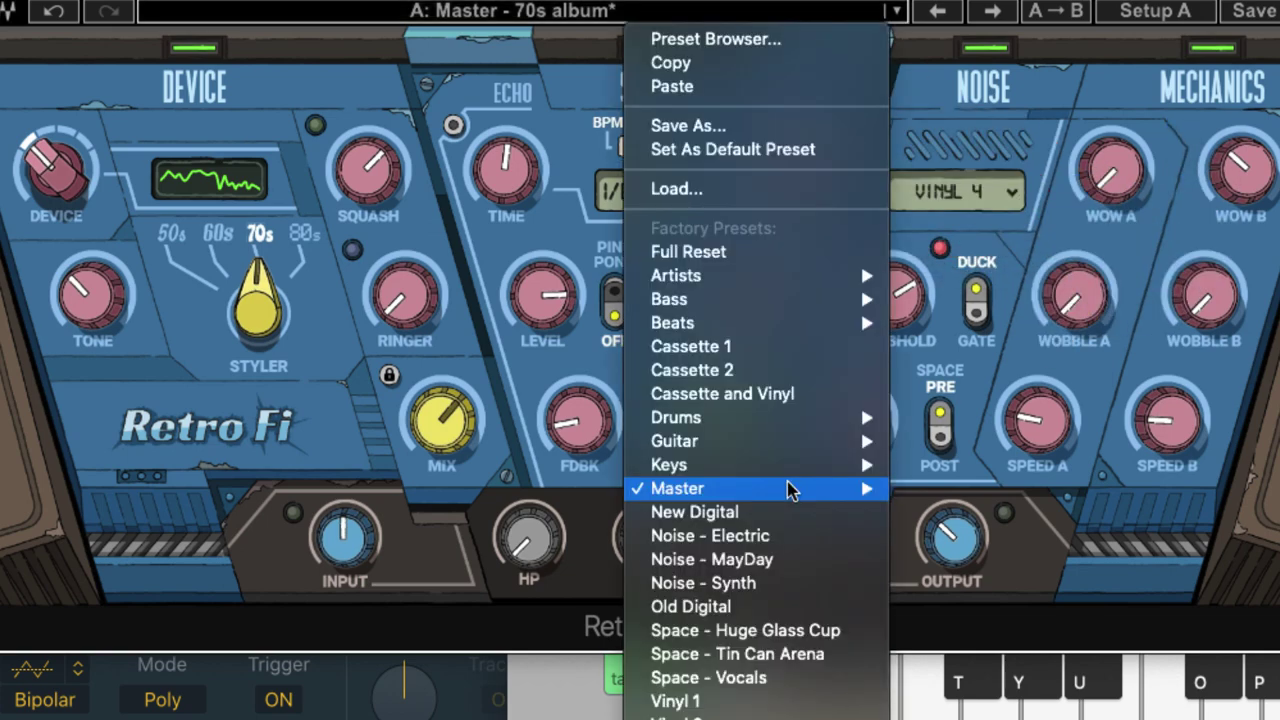
mouse_move(790, 490)
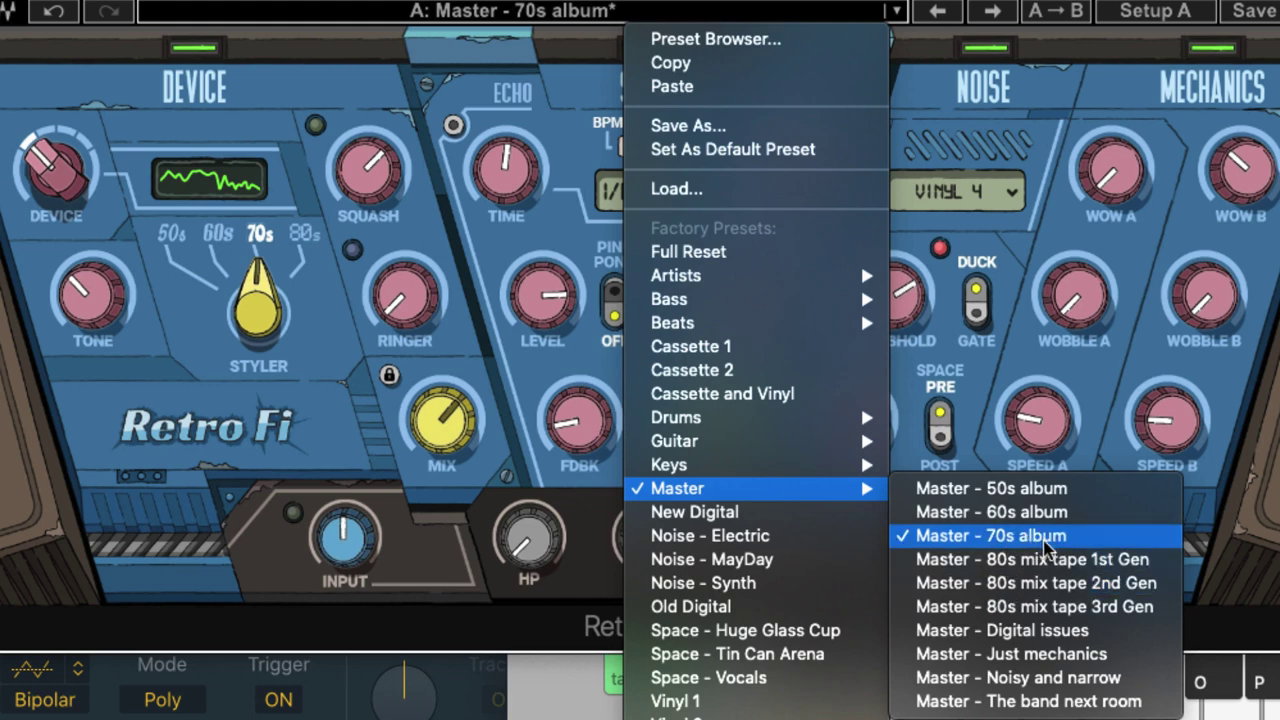
key("Escape")
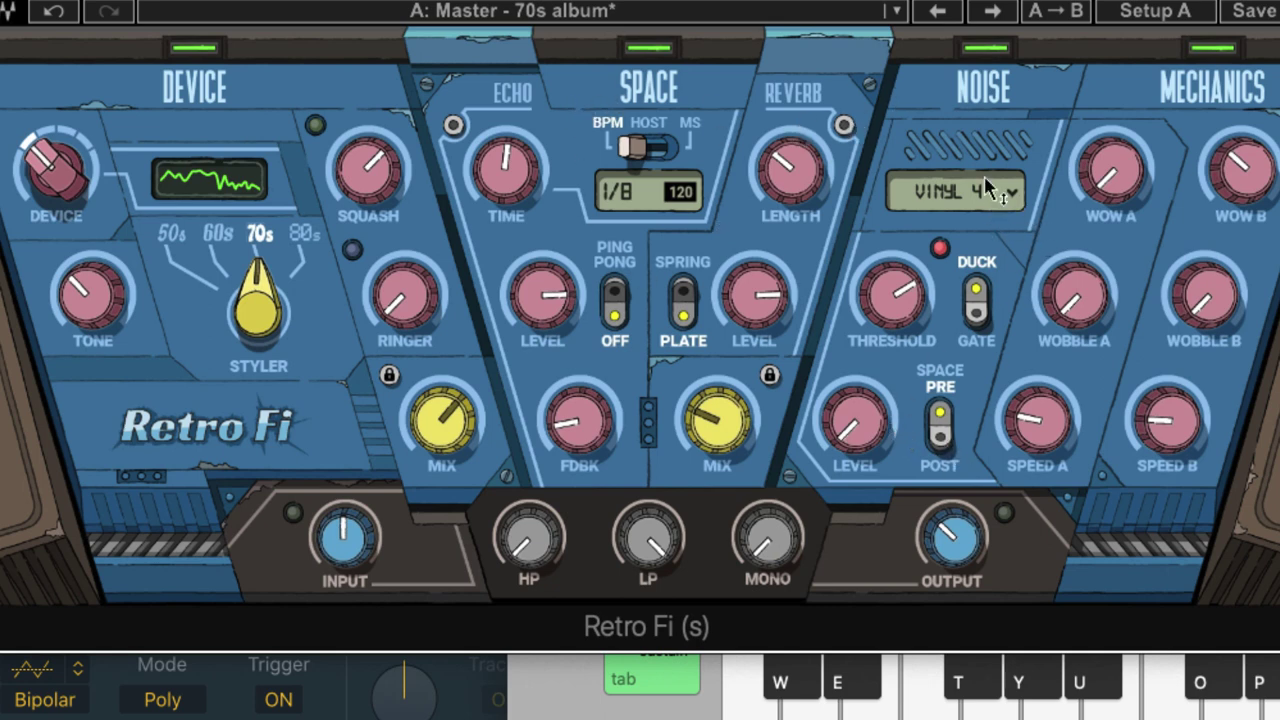
left_click_drag(855, 428, 866, 462)
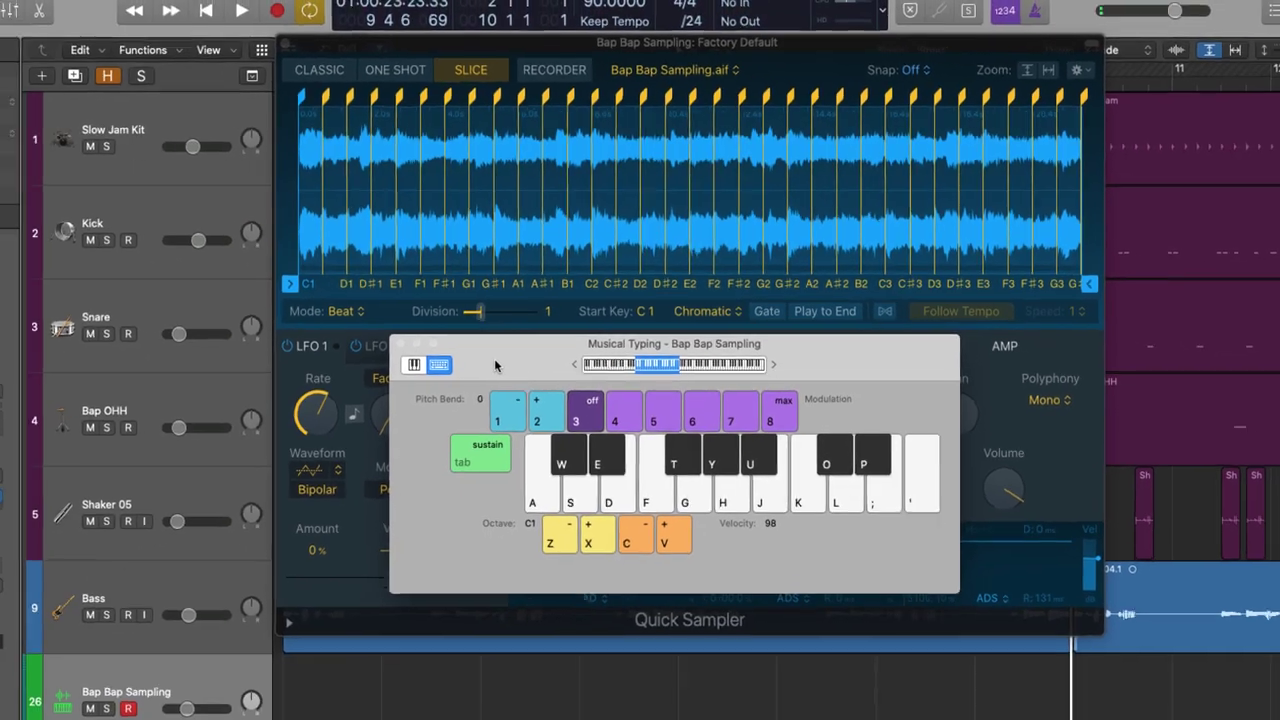
key("space")
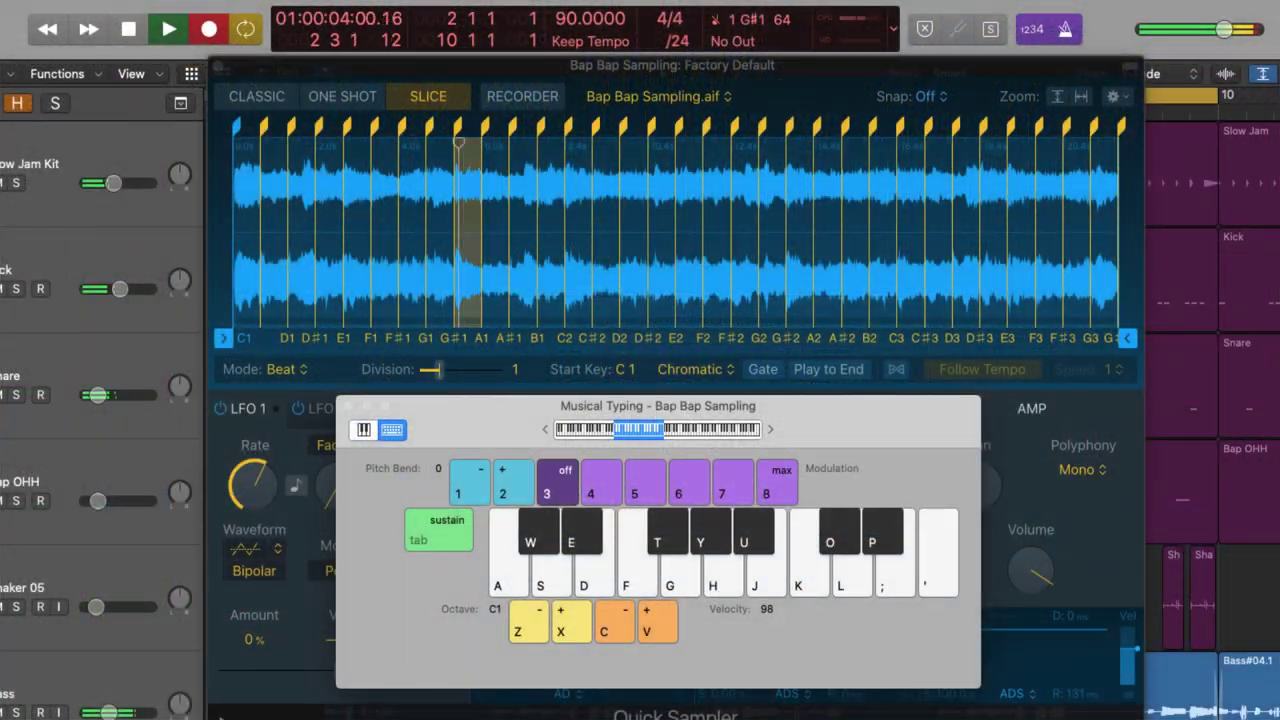
key("y")
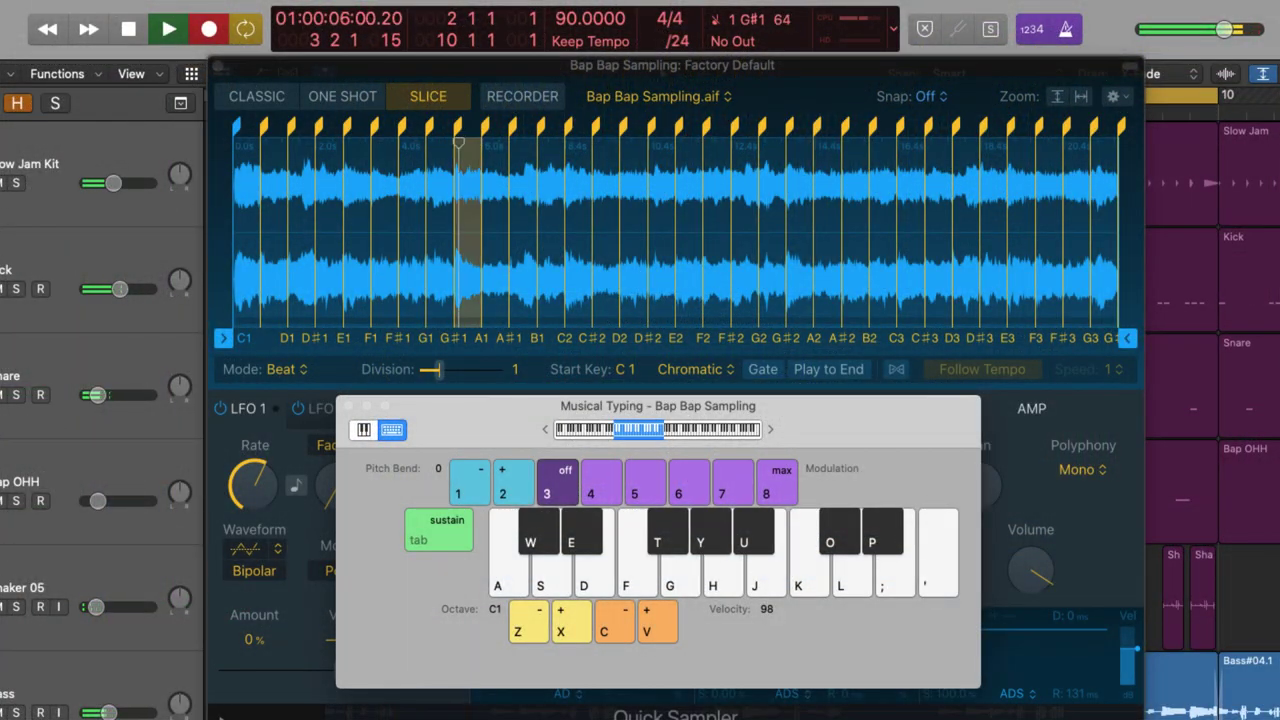
key("f")
key("d")
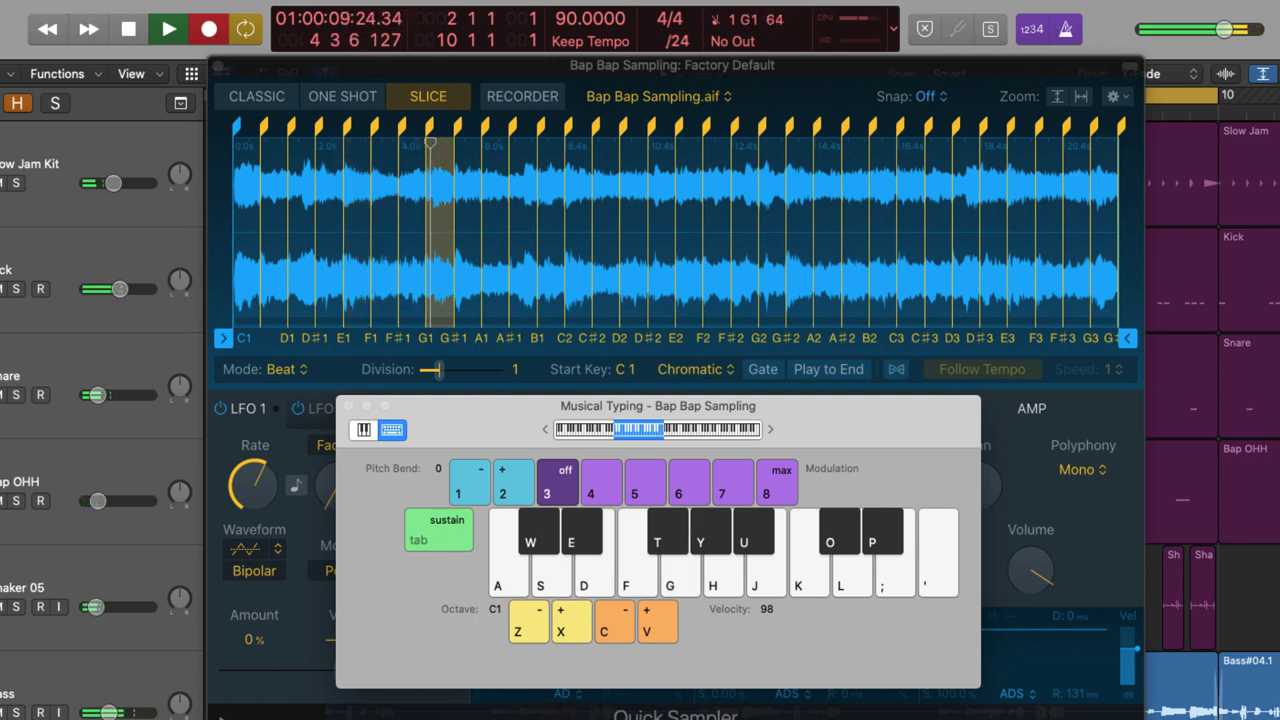
key("d")
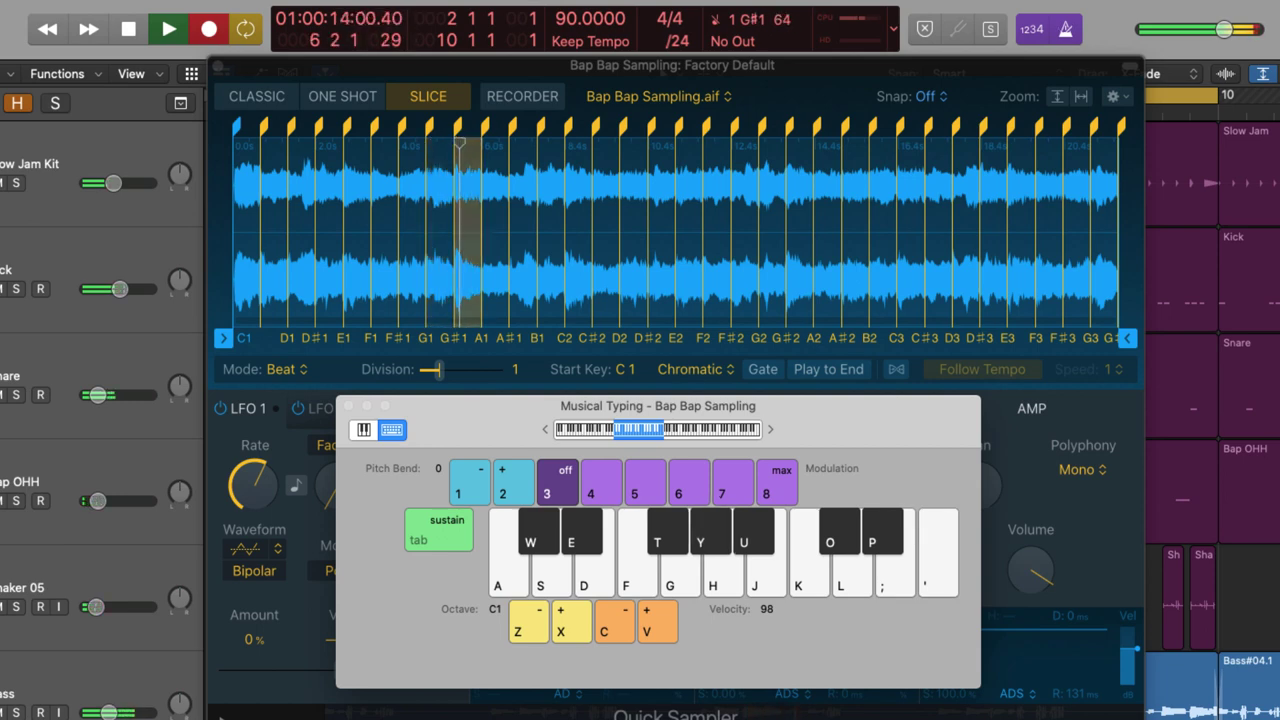
key("f")
key("y")
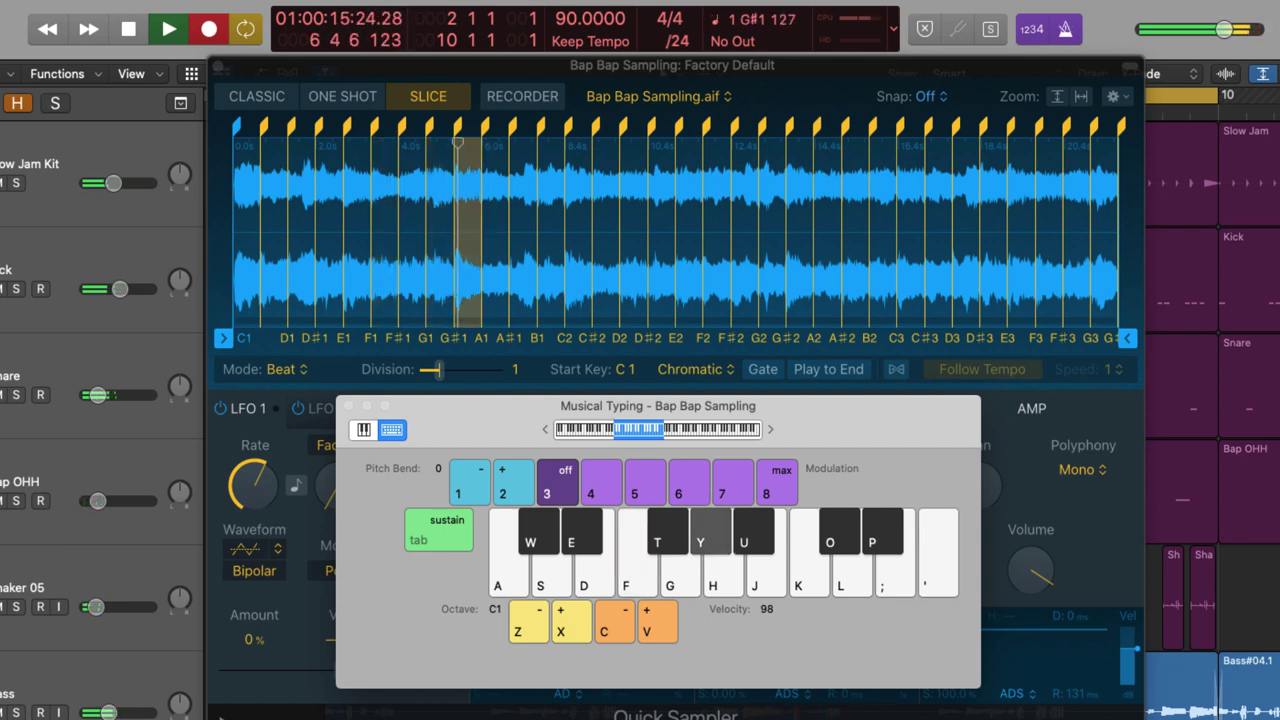
key("y")
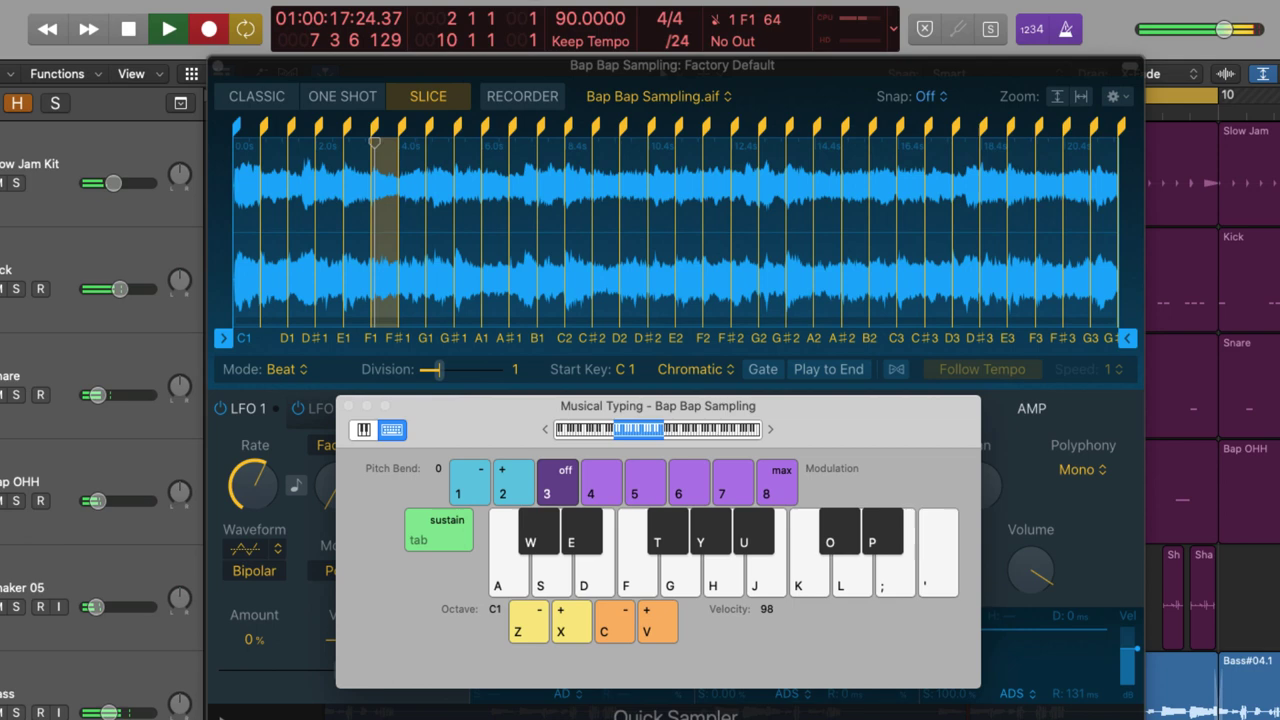
key("f")
key("d")
key("d")
key("d")
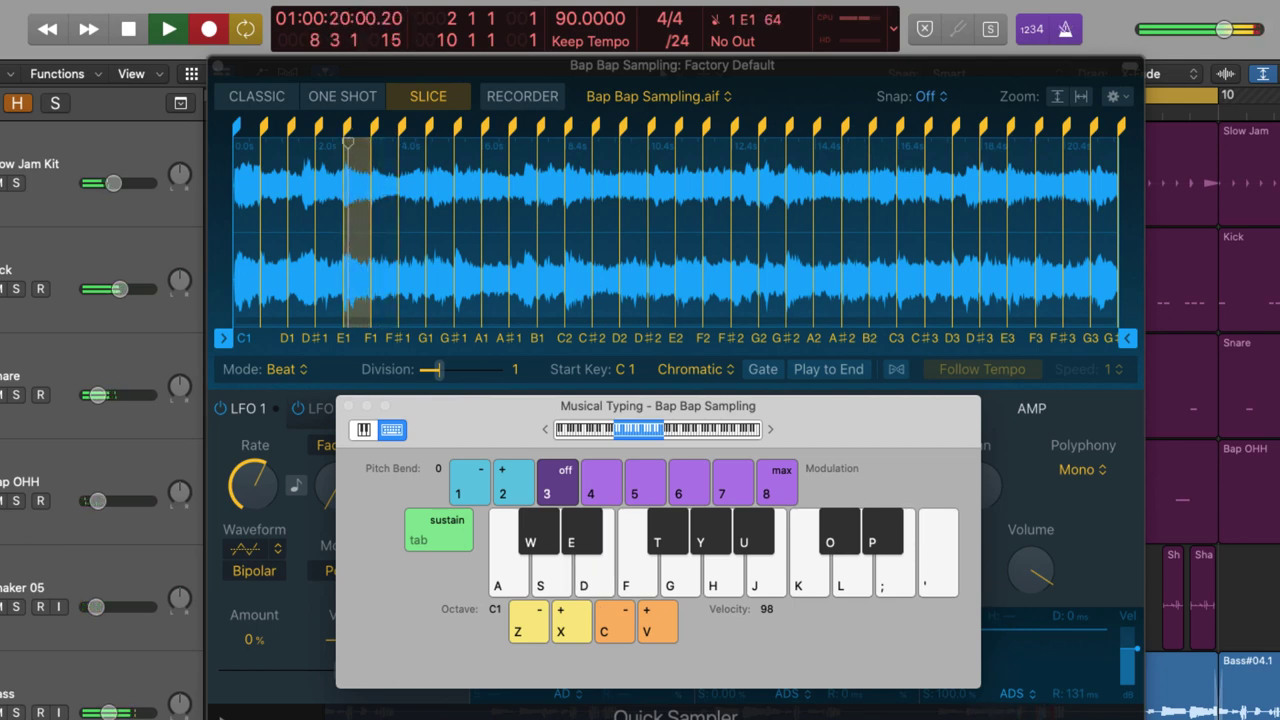
key("g")
key("d")
key("d")
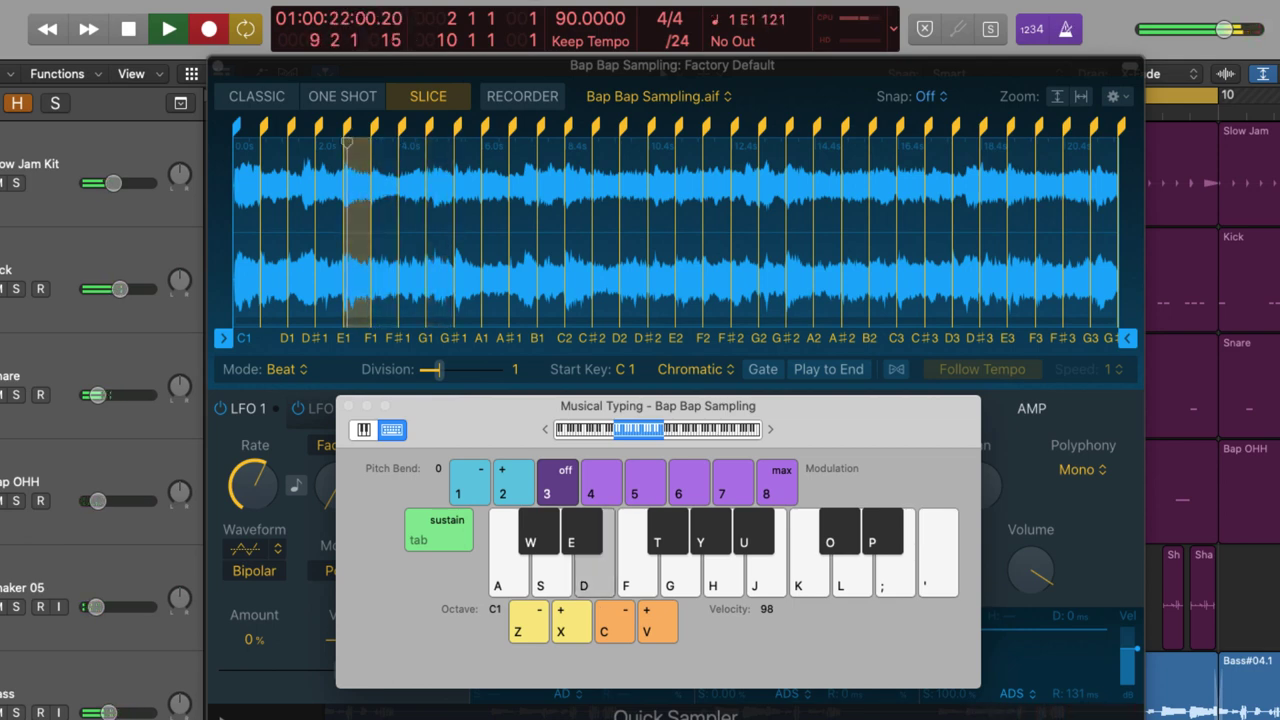
key("d")
key("g")
key("y")
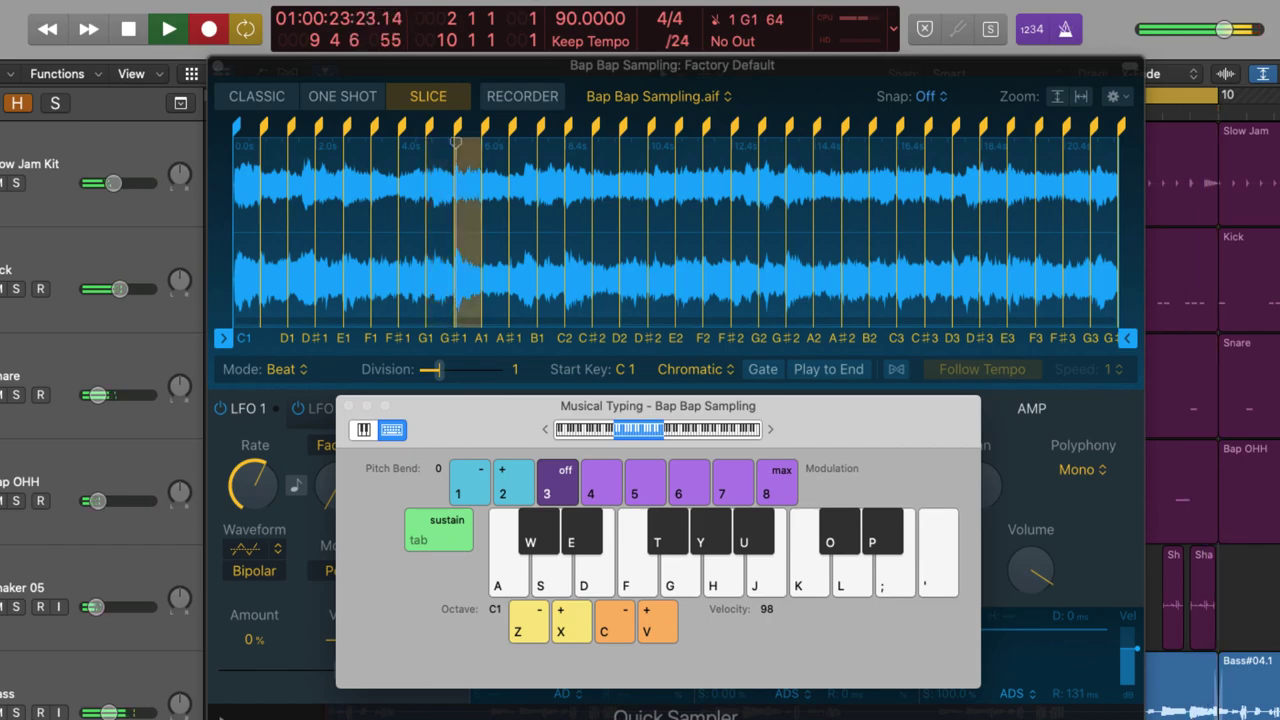
key("space")
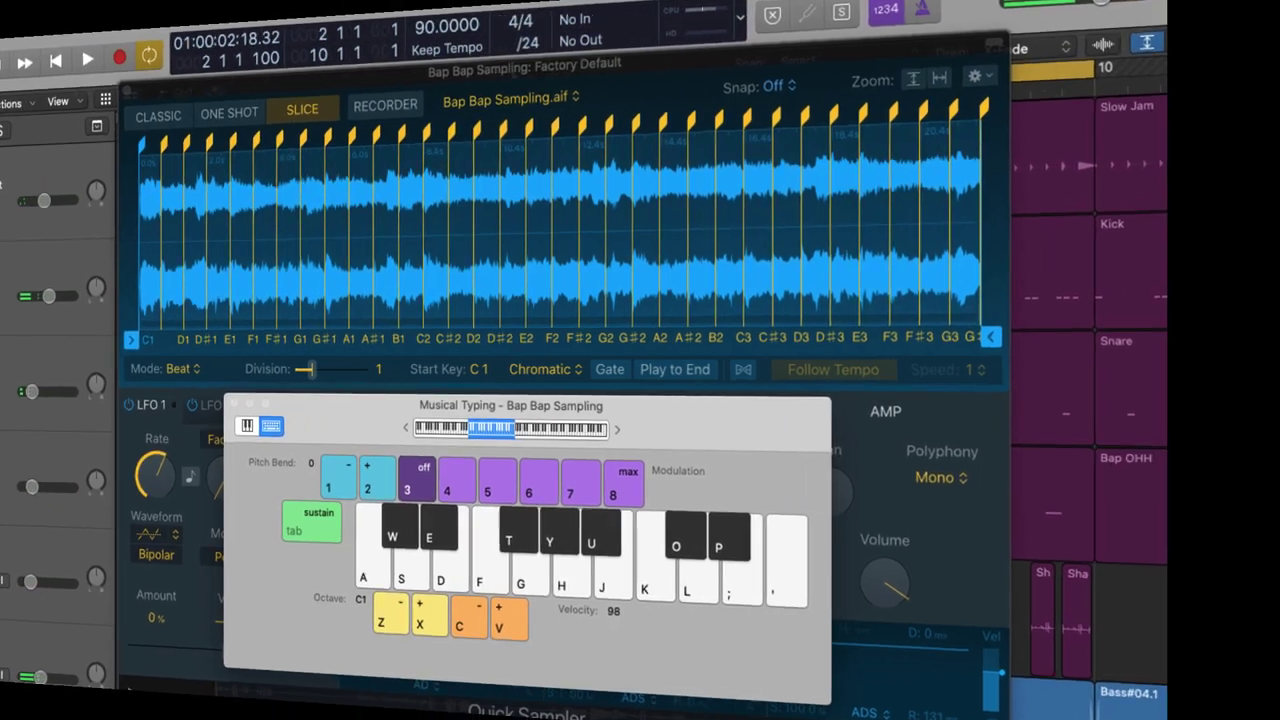